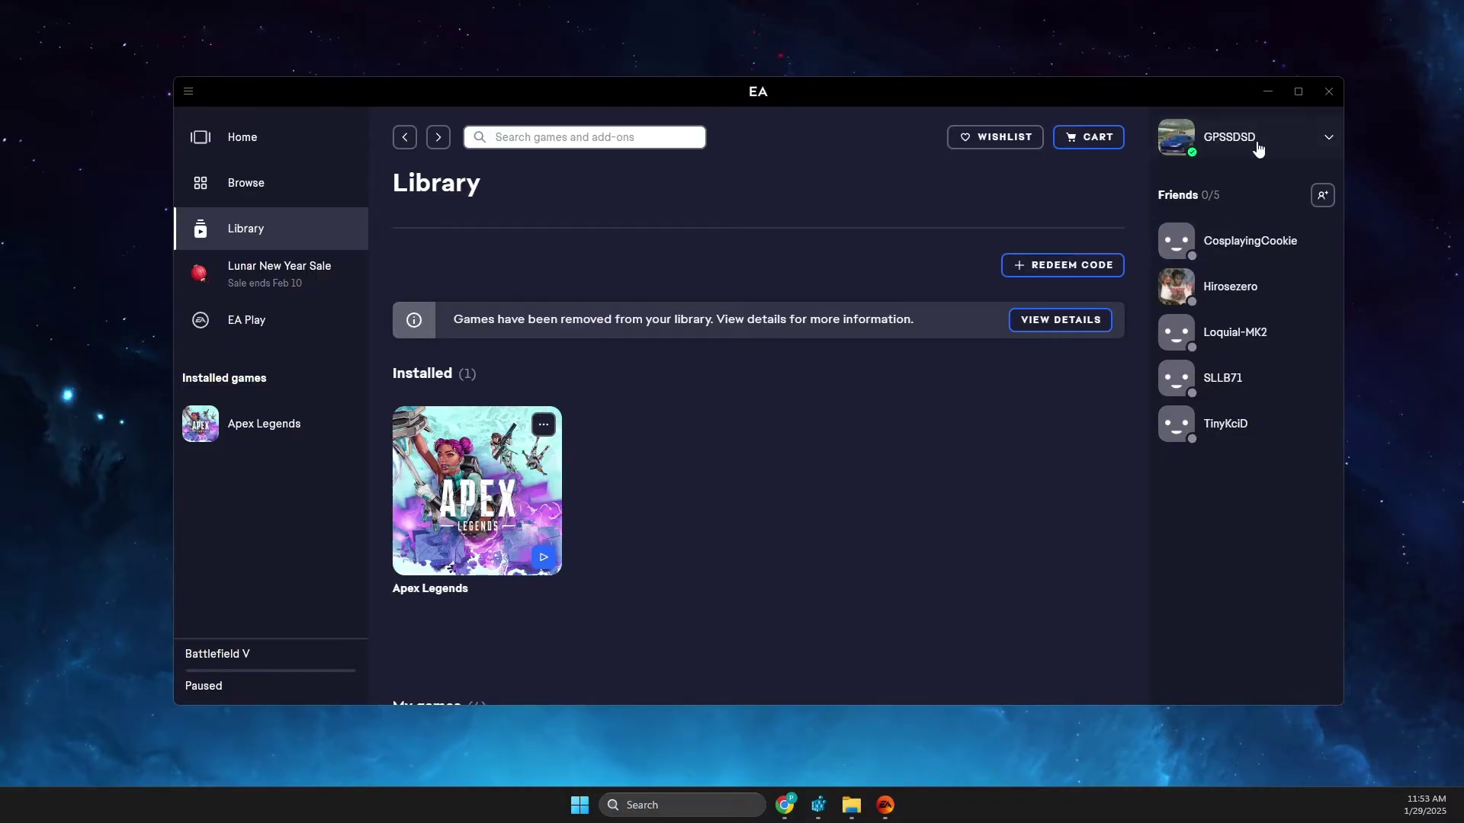
Step: Minimize the EA app library window so the Windows desktop shows
{"action": "left_click", "coordinate": [1267, 92]}
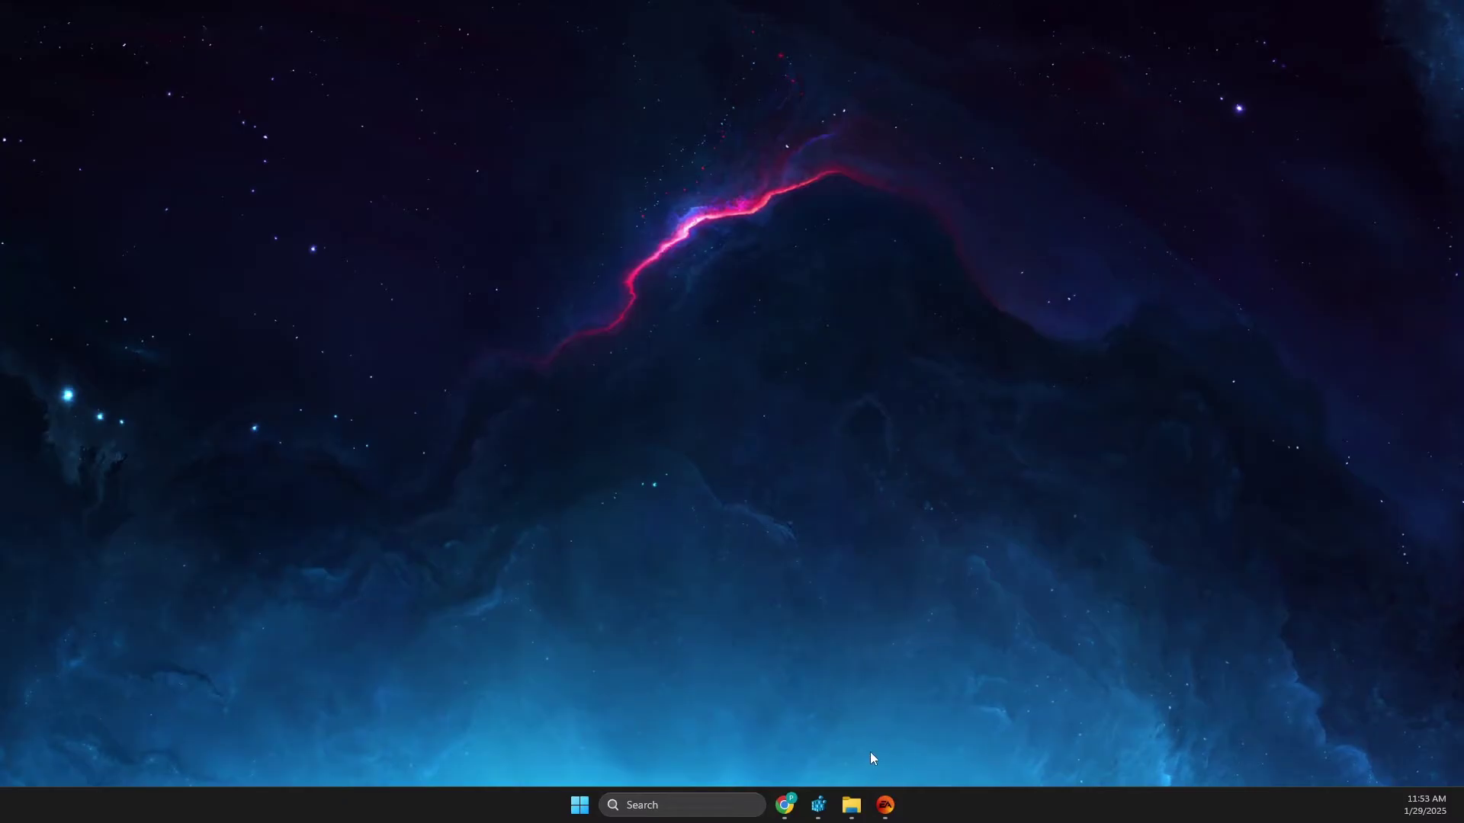
Step: Open File Explorer on New Volume (E:) and nudge its window slightly
{"action": "left_click", "coordinate": [851, 805]}
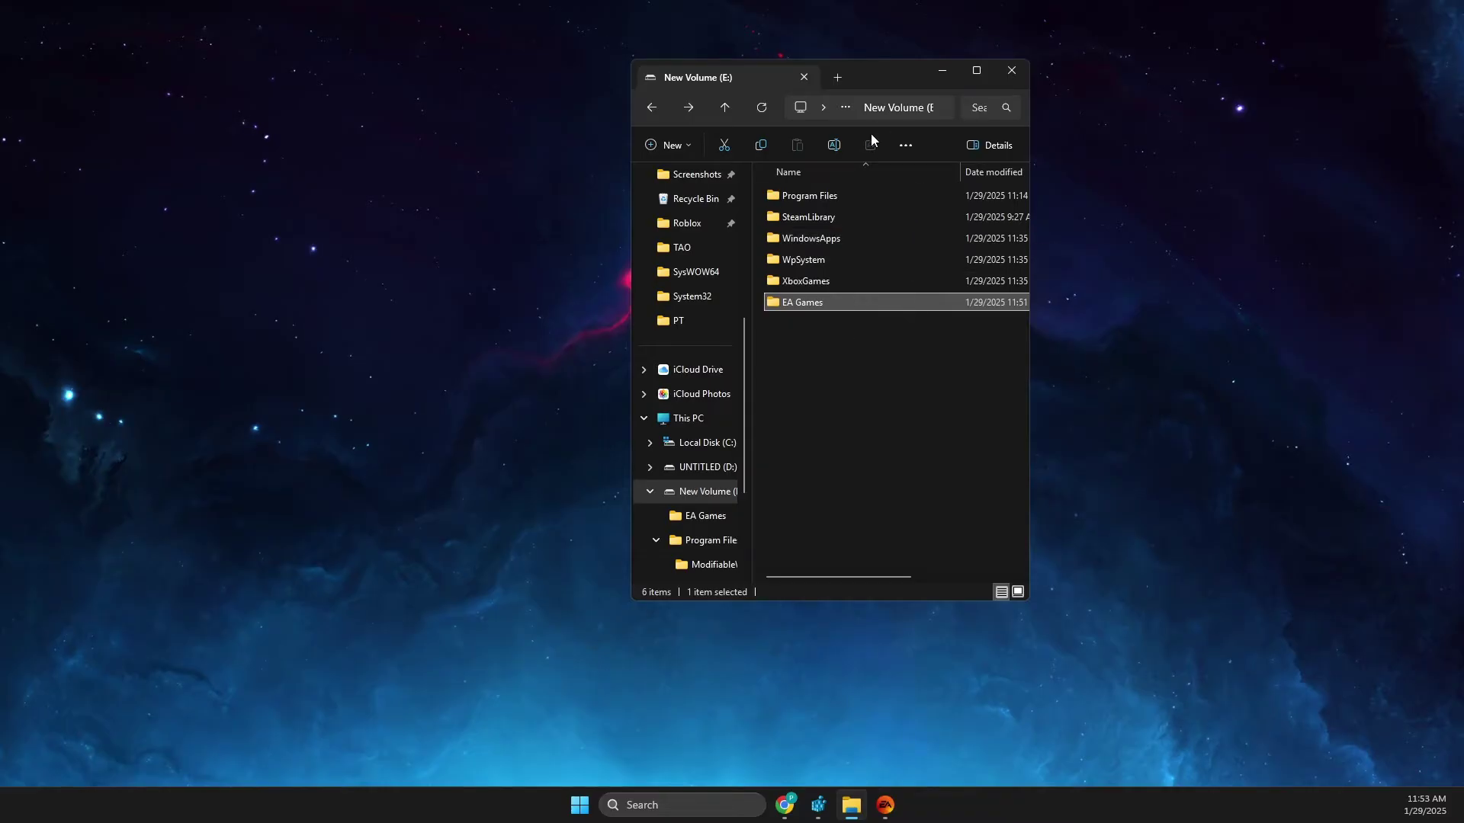
{"action": "left_click_drag", "start_coordinate": [877, 79], "coordinate": [866, 87]}
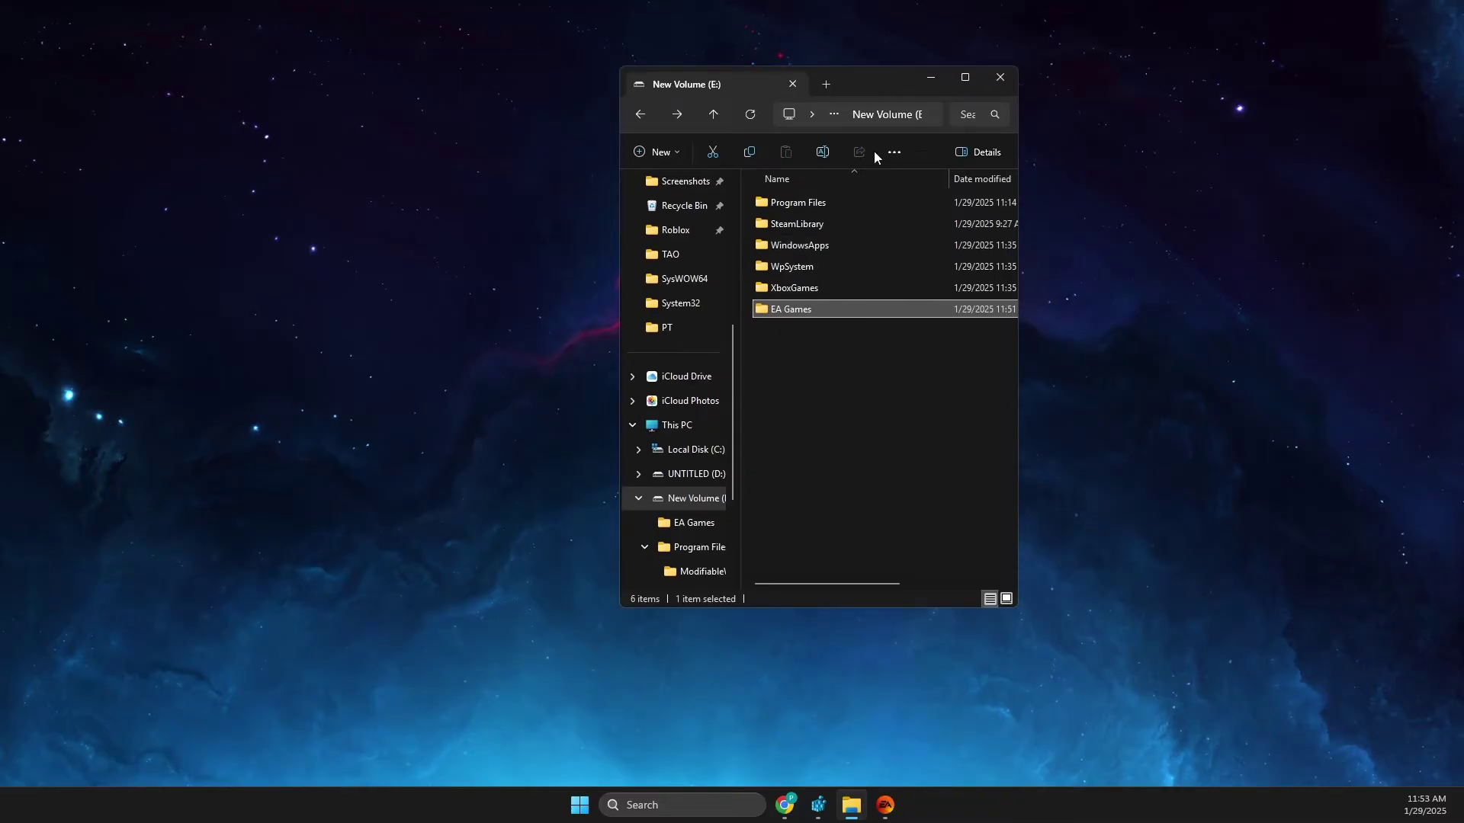
Step: In Settings > Download, change the EA app install location to E:\EA Games\
{"action": "left_click", "coordinate": [885, 805]}
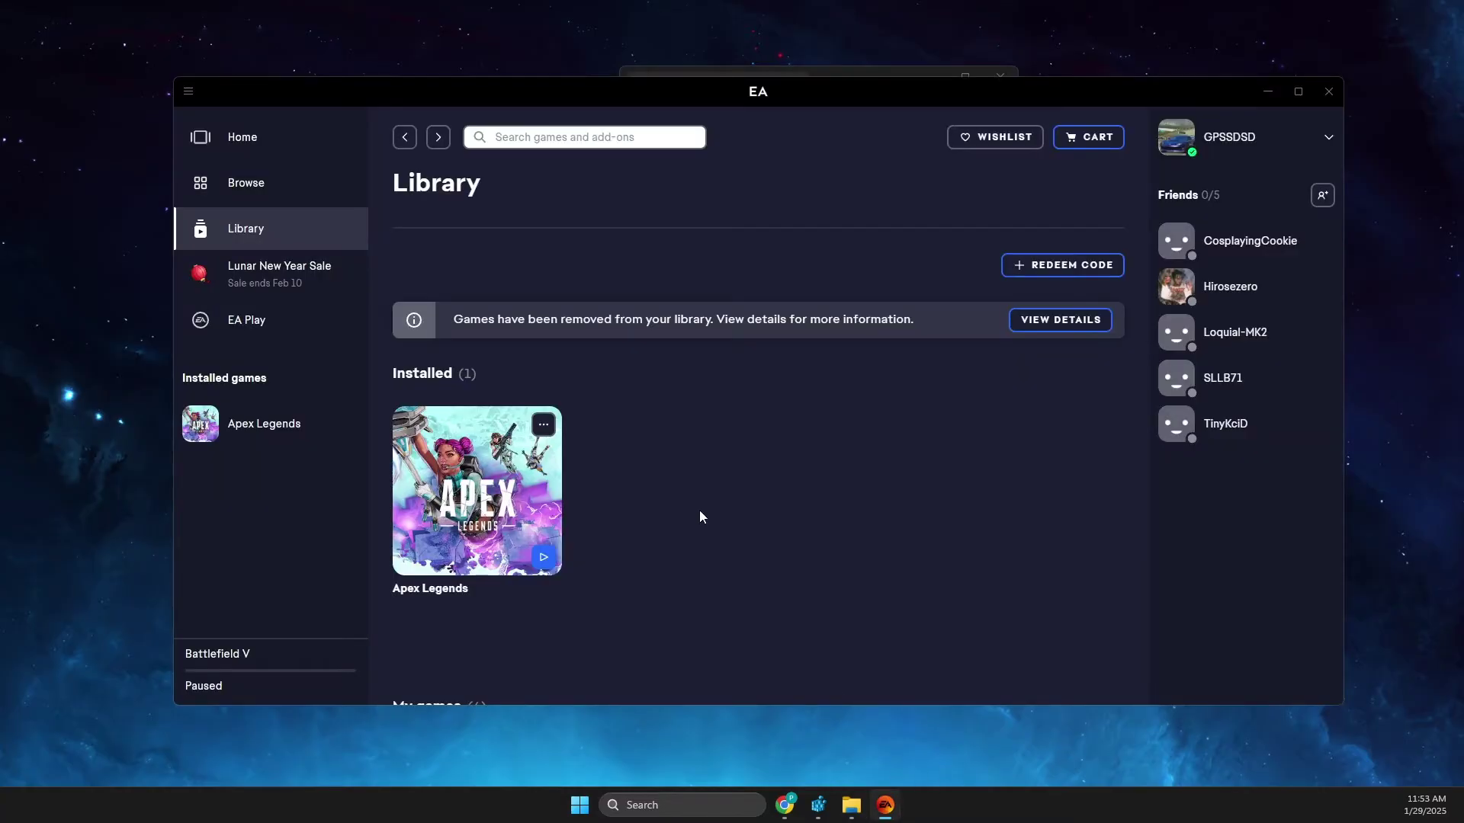
{"action": "left_click", "coordinate": [188, 91]}
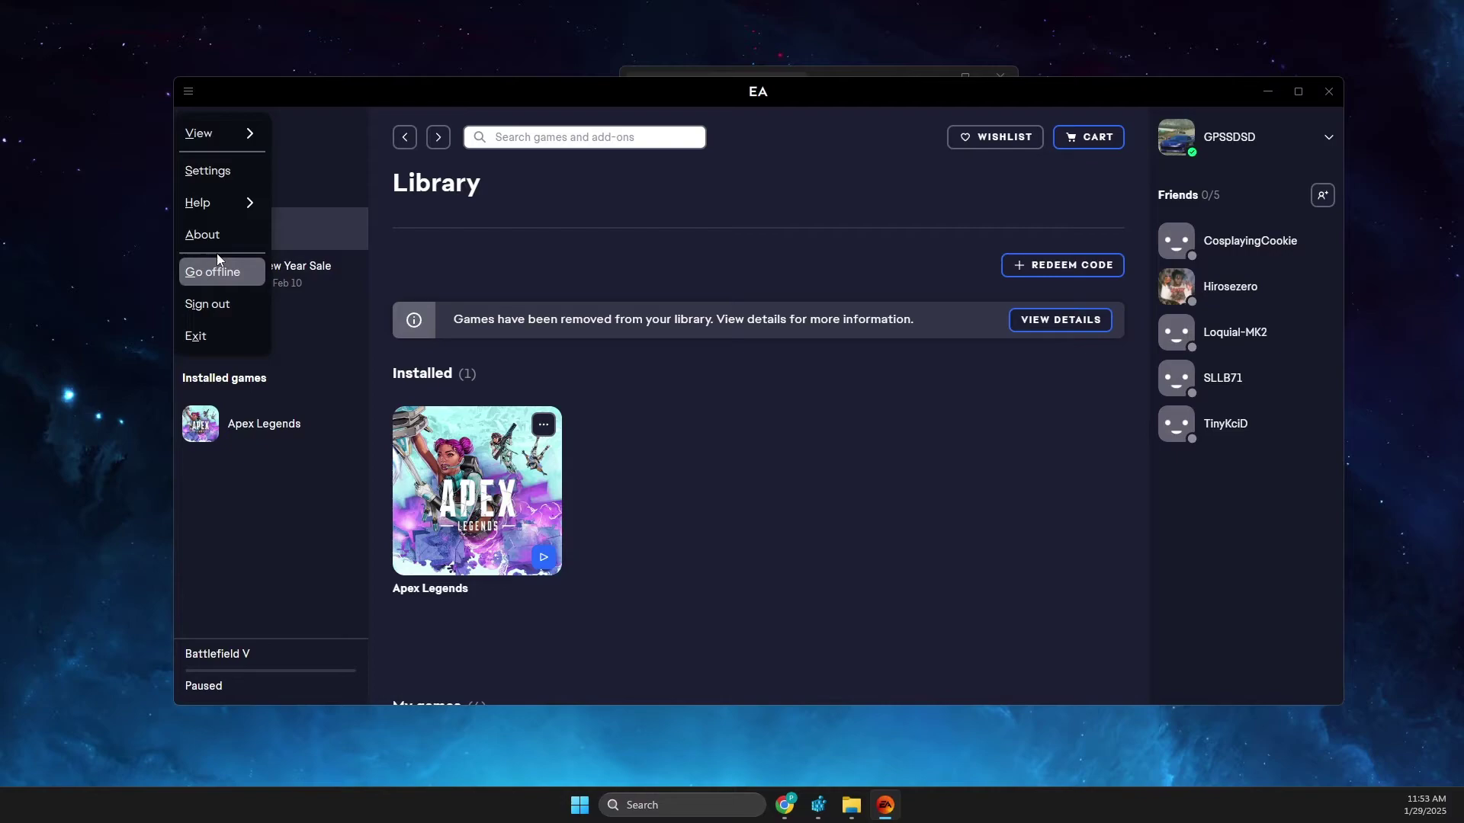
{"action": "left_click", "coordinate": [208, 171]}
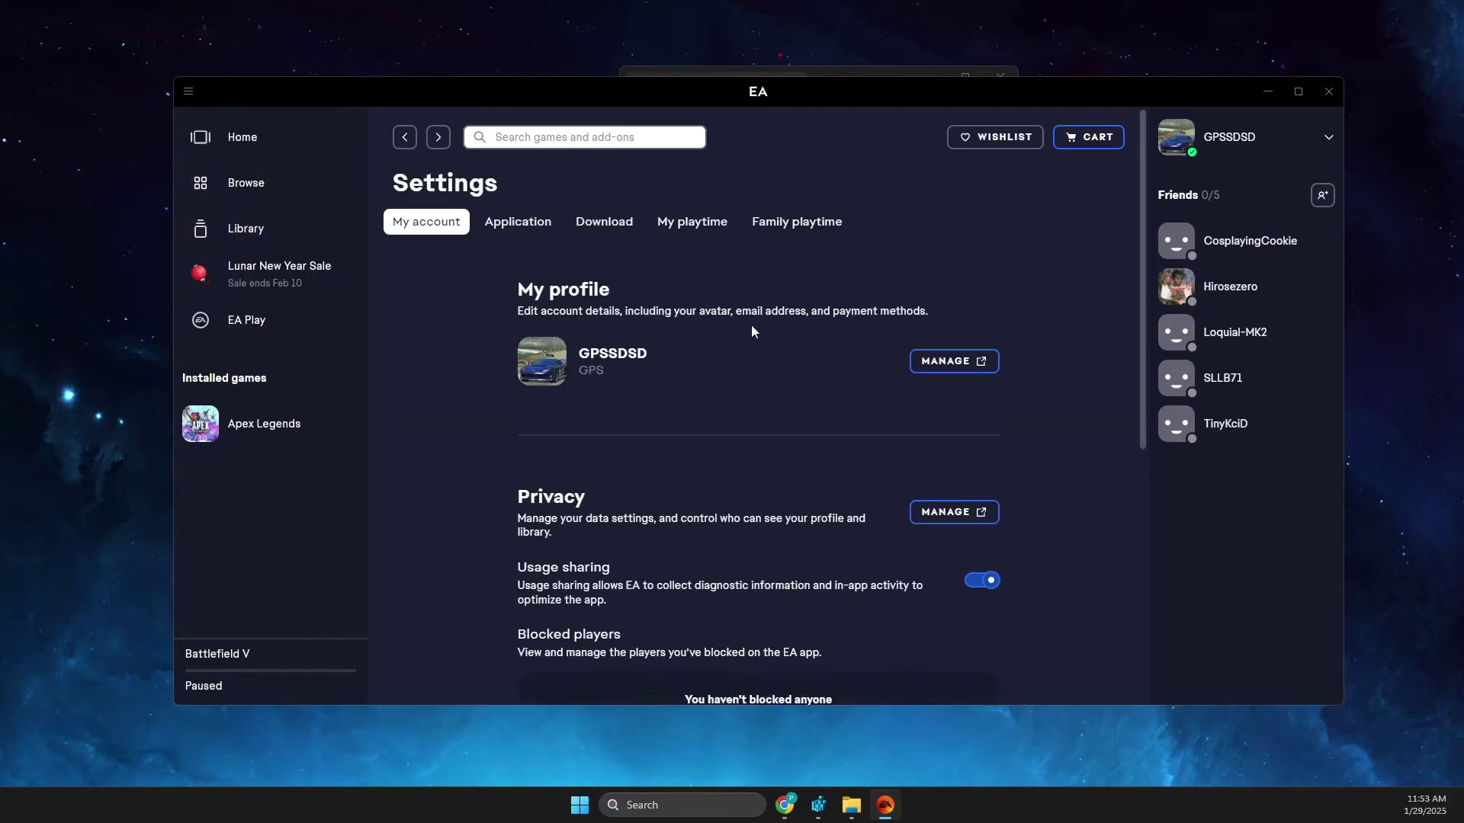
{"action": "left_click", "coordinate": [593, 227]}
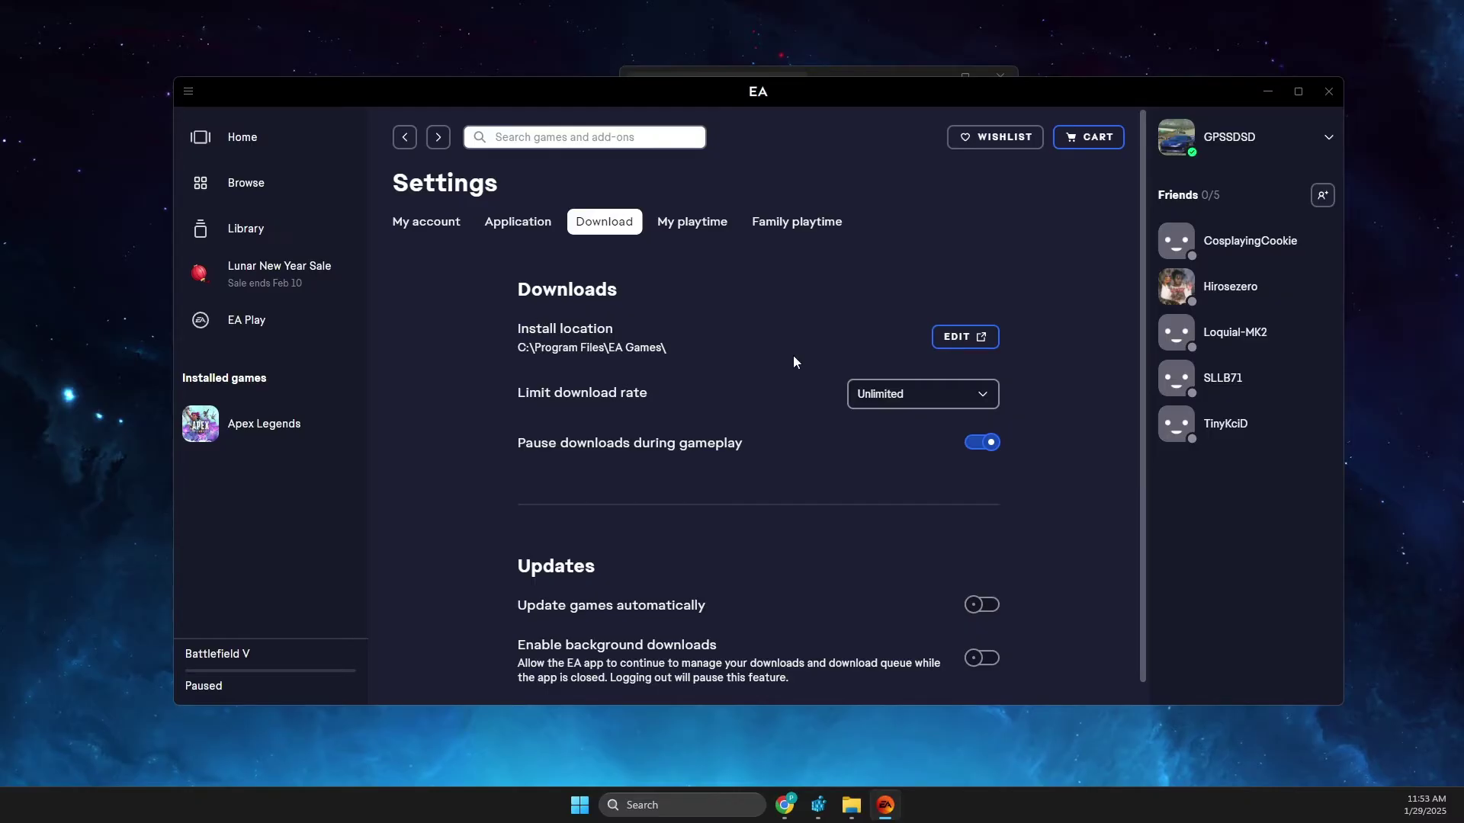
{"action": "left_click", "coordinate": [962, 348]}
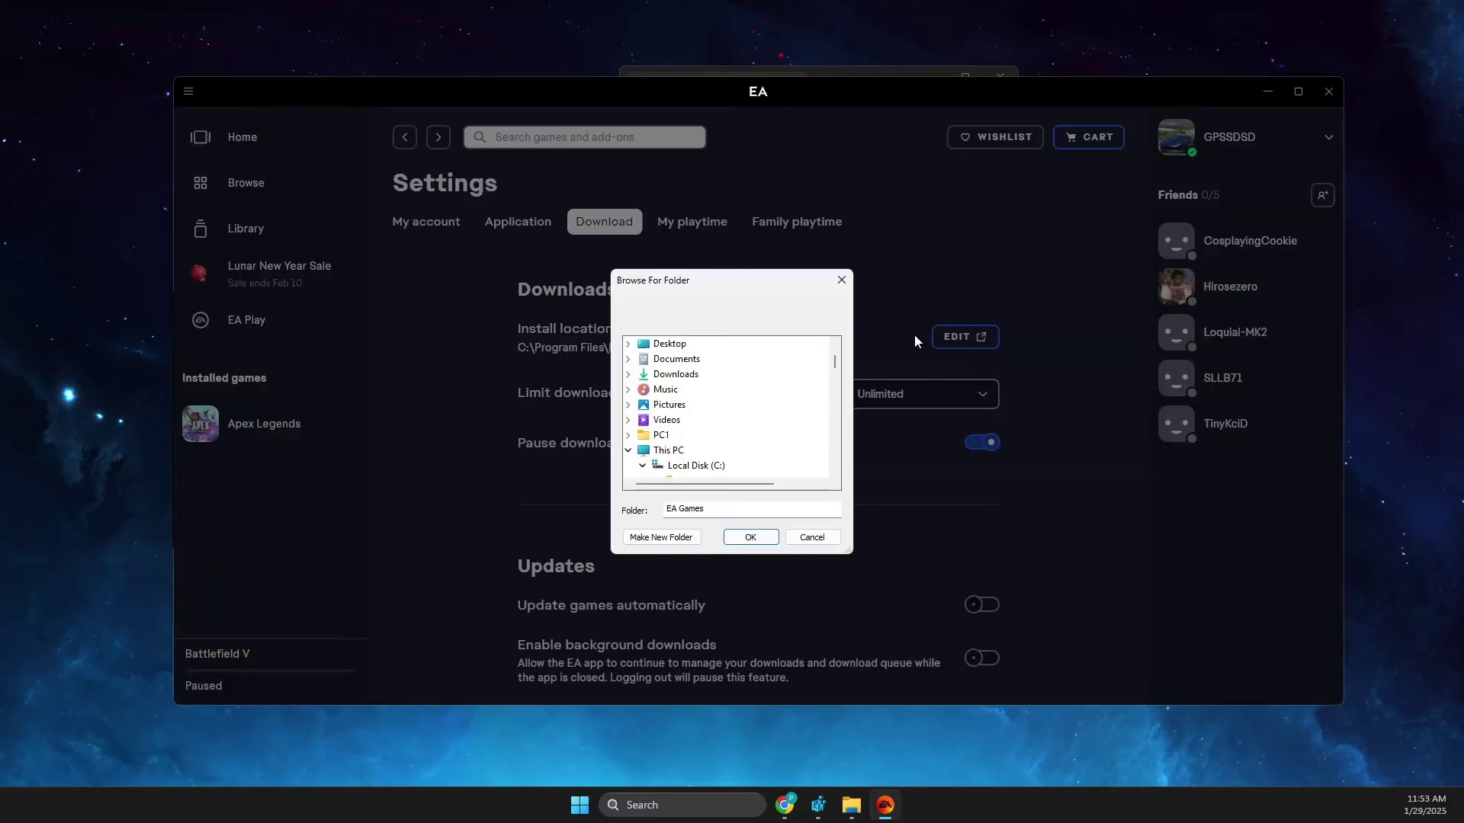
{"action": "left_click", "coordinate": [701, 450]}
{"action": "scroll", "coordinate": [713, 427], "scroll_direction": "down", "scroll_amount": 2}
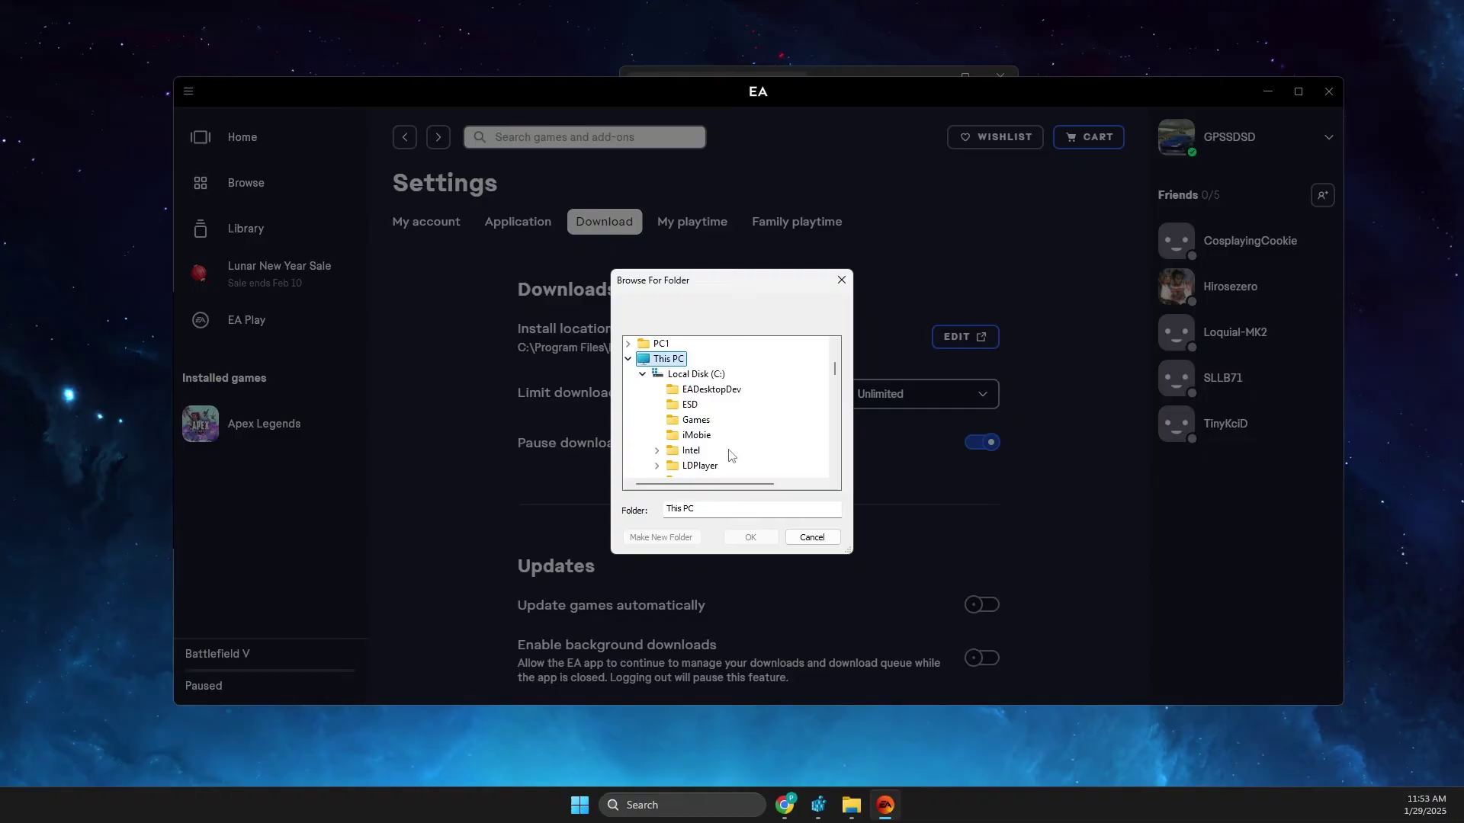
{"action": "scroll", "coordinate": [719, 400], "scroll_direction": "down", "scroll_amount": 2}
{"action": "scroll", "coordinate": [721, 401], "scroll_direction": "down", "scroll_amount": 15}
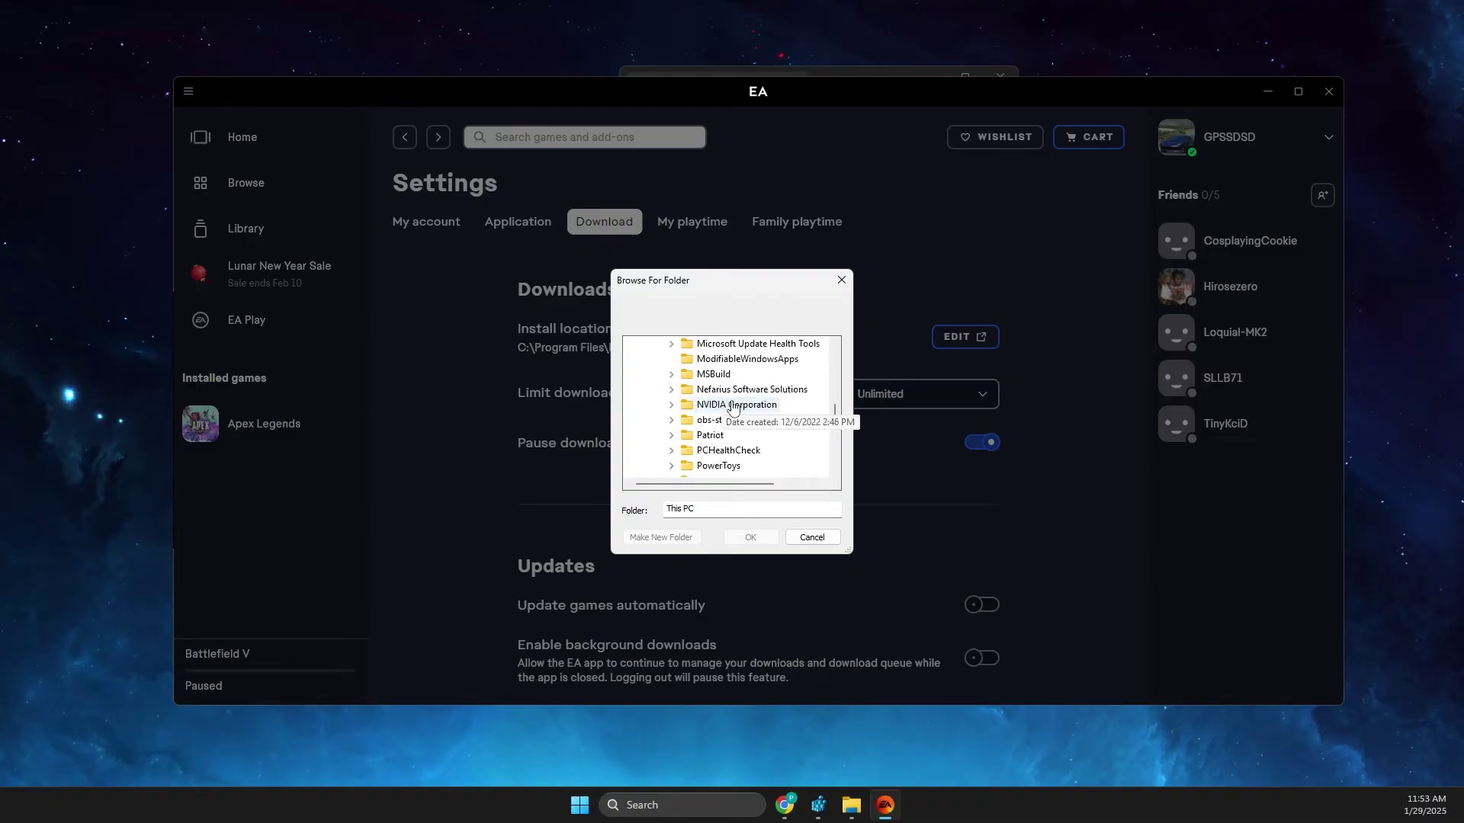
{"action": "left_click", "coordinate": [709, 389]}
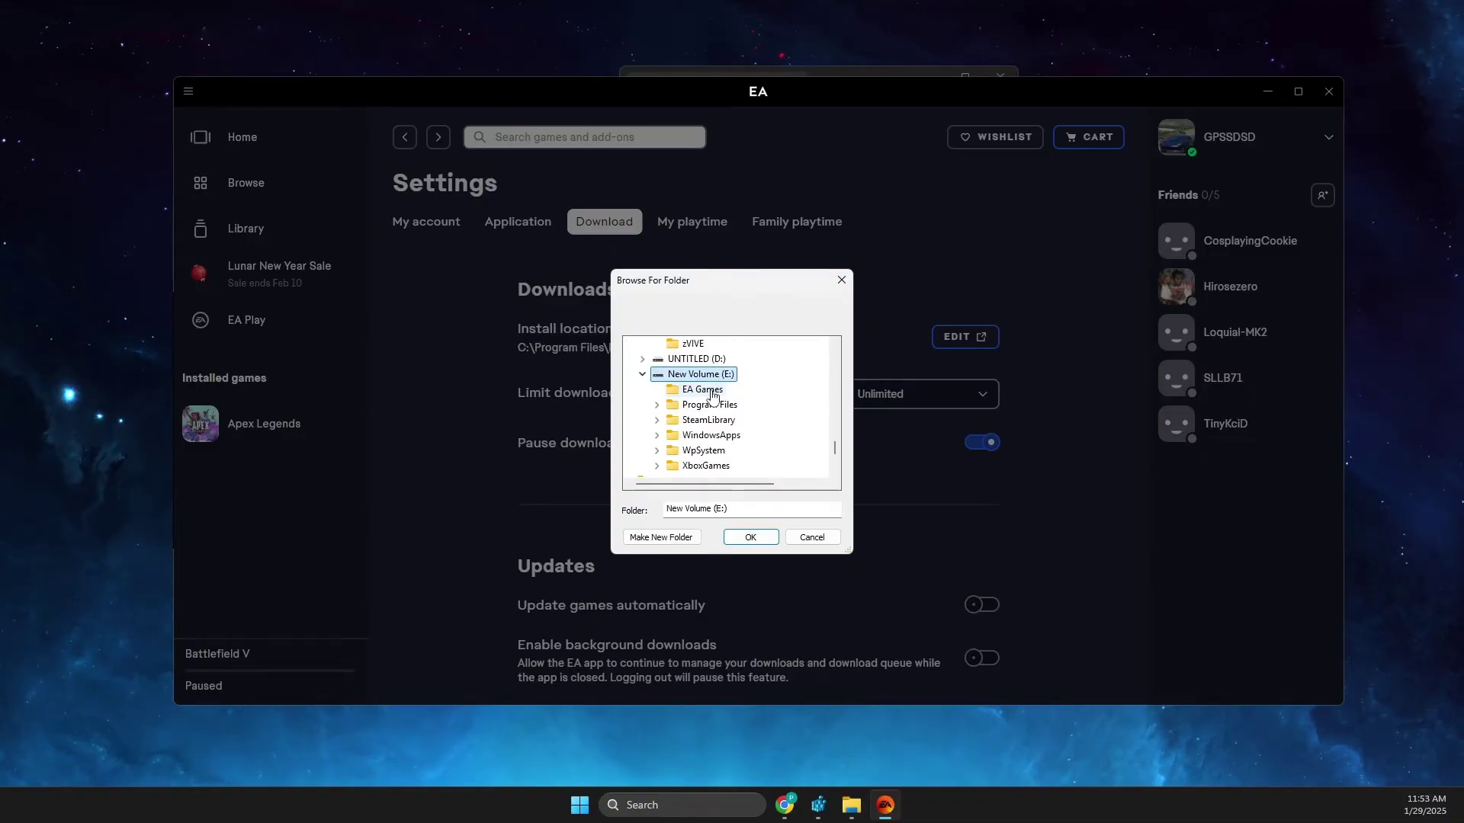
{"action": "left_click", "coordinate": [702, 389]}
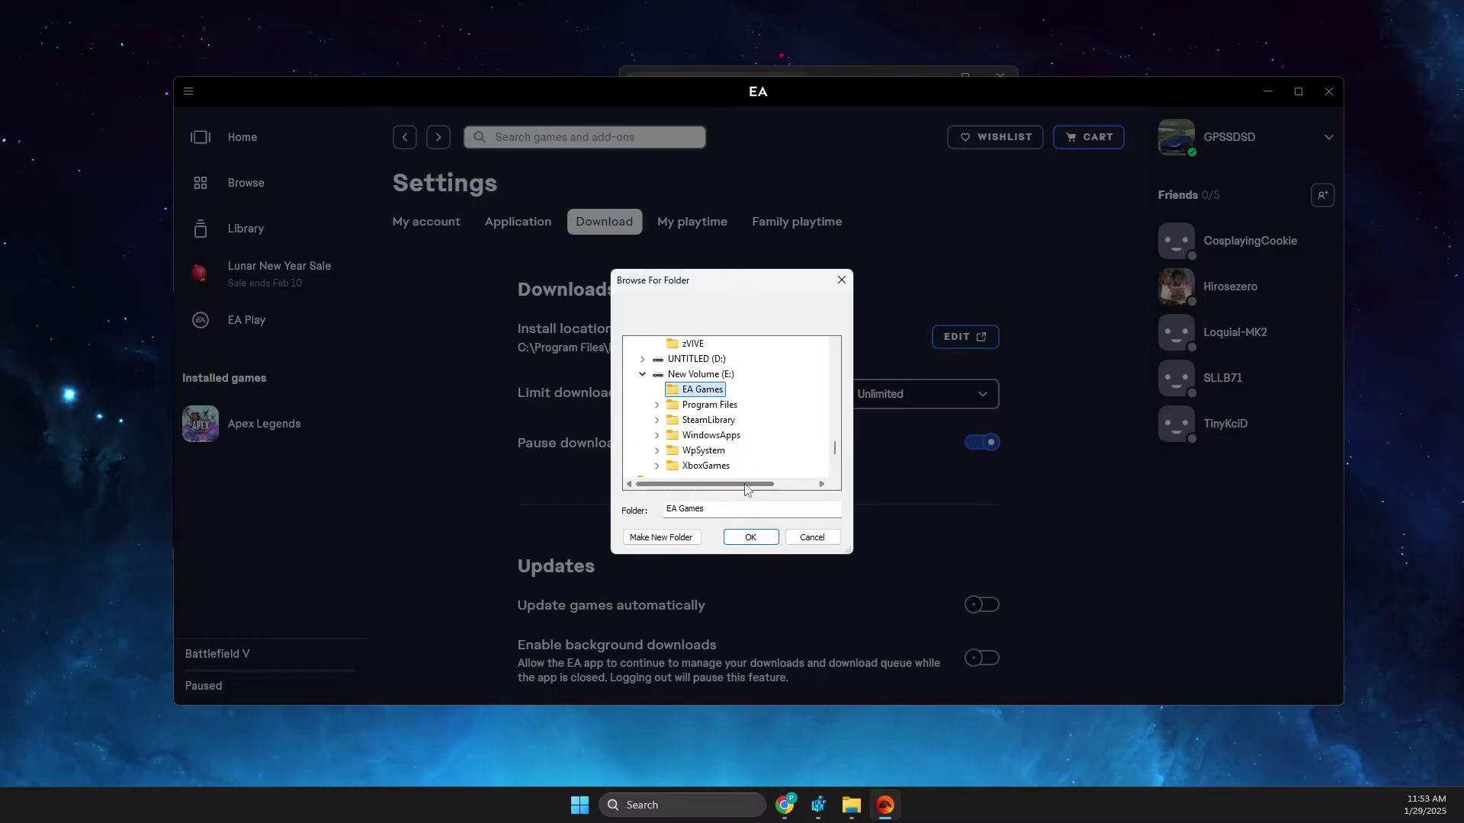
{"action": "left_click", "coordinate": [750, 537]}
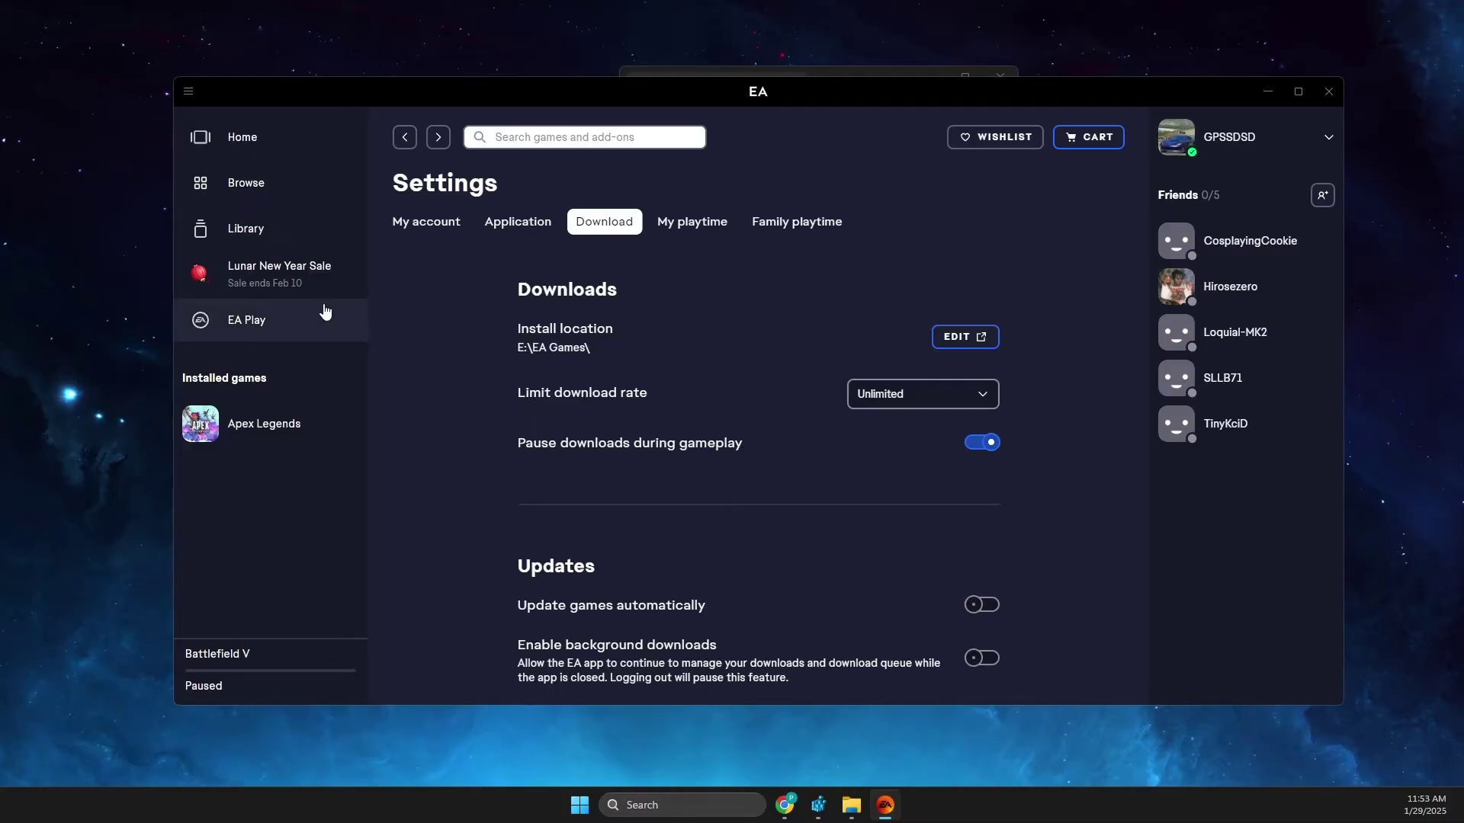
Step: Open Apex Legends' properties from the Library, showing its C:\Program Files\EA Games\Apex location
{"action": "left_click", "coordinate": [282, 230]}
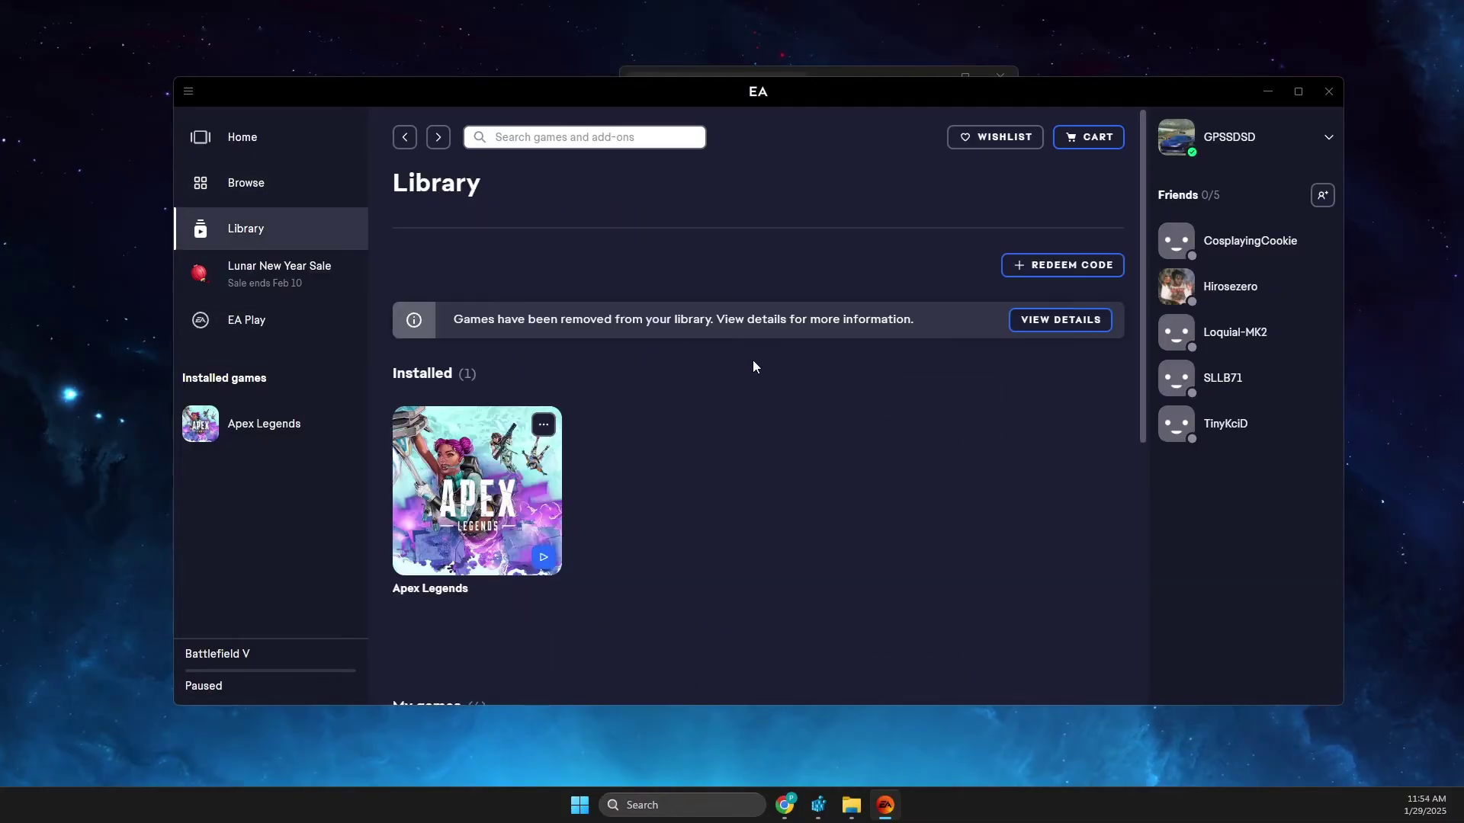
{"action": "mouse_move", "coordinate": [554, 431]}
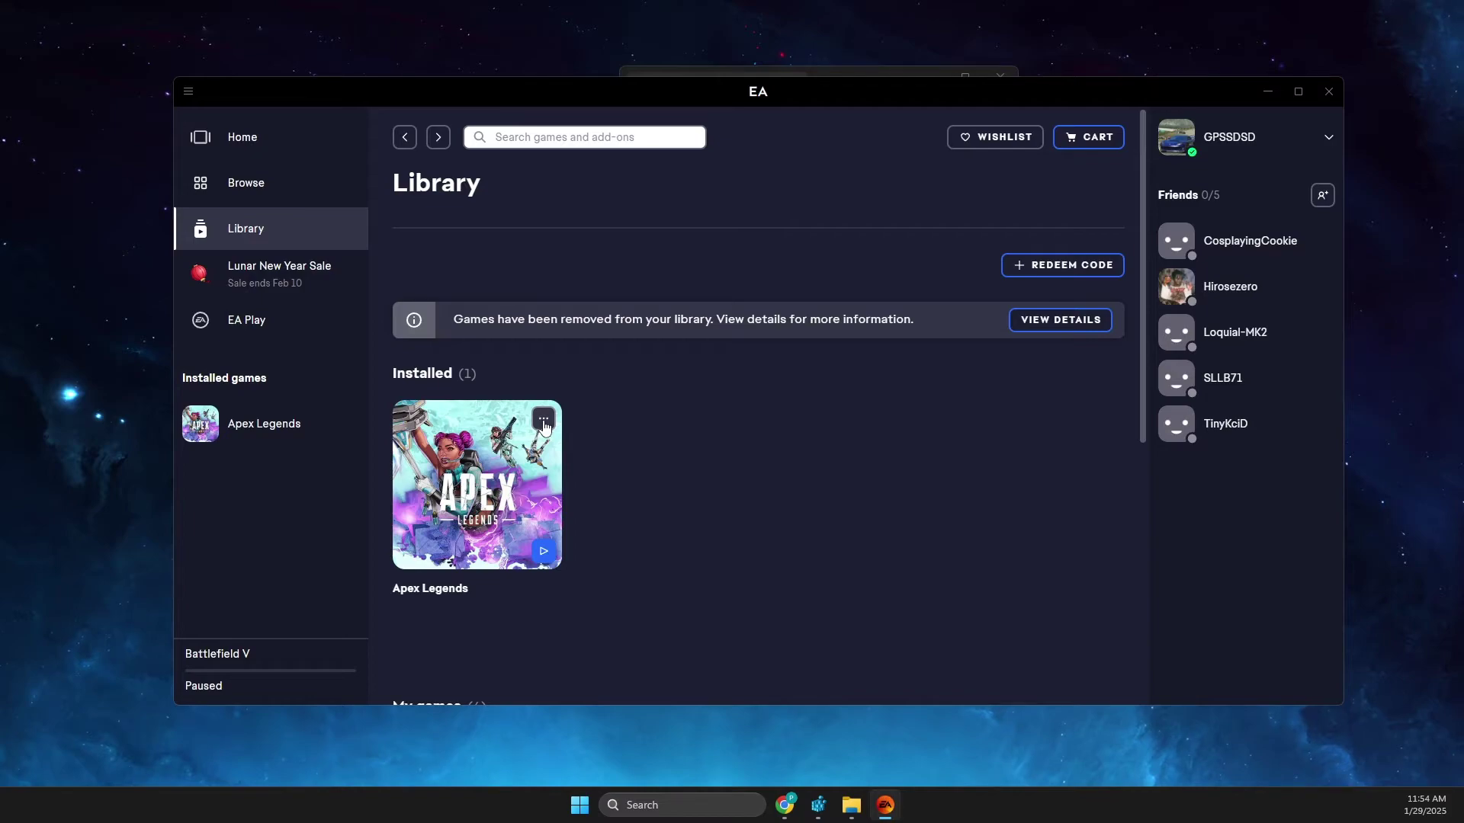
{"action": "scroll", "coordinate": [543, 427], "scroll_direction": "down", "scroll_amount": 2}
{"action": "left_click", "coordinate": [543, 268]}
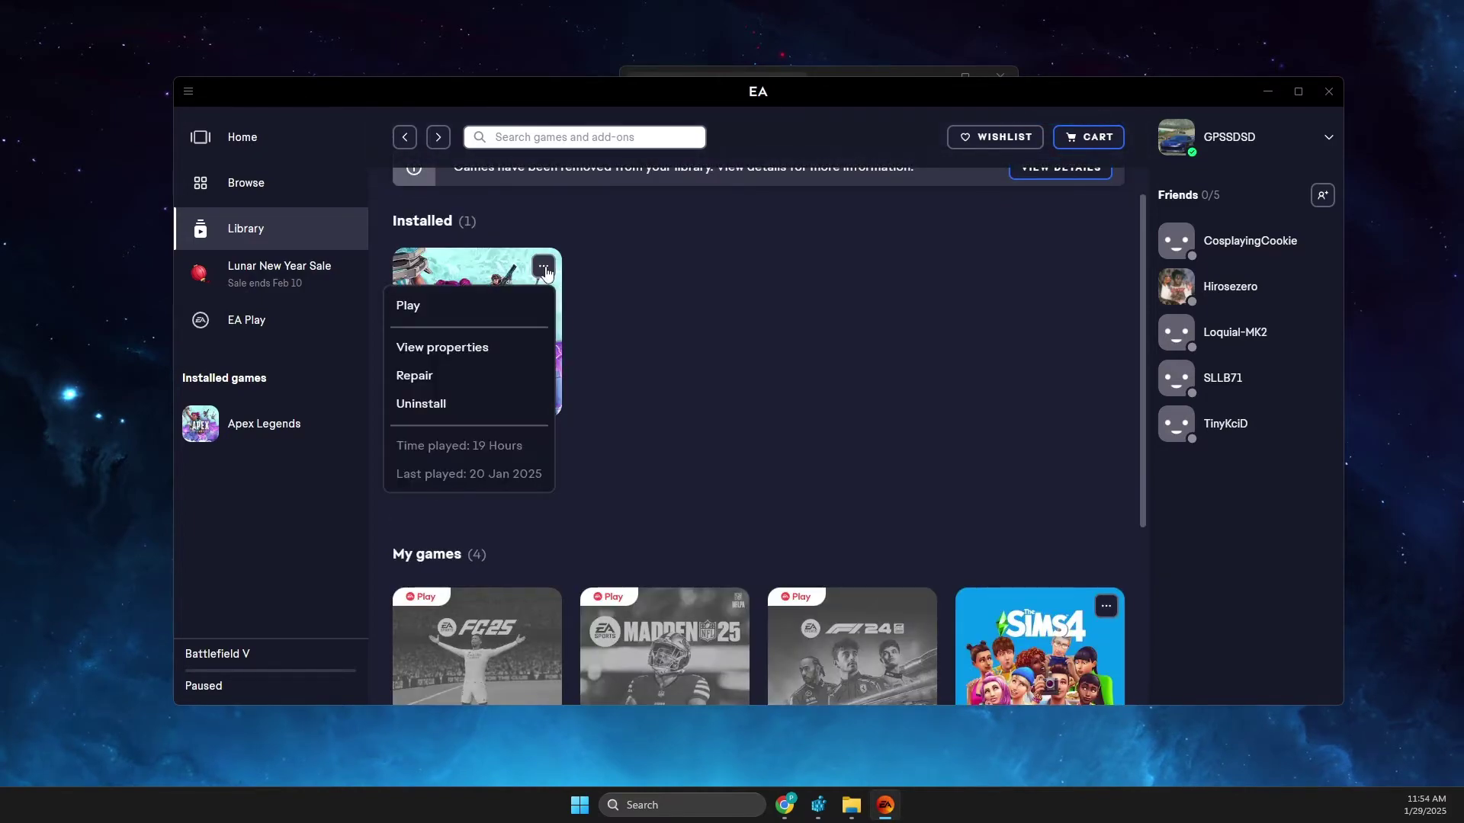
{"action": "left_click", "coordinate": [468, 349]}
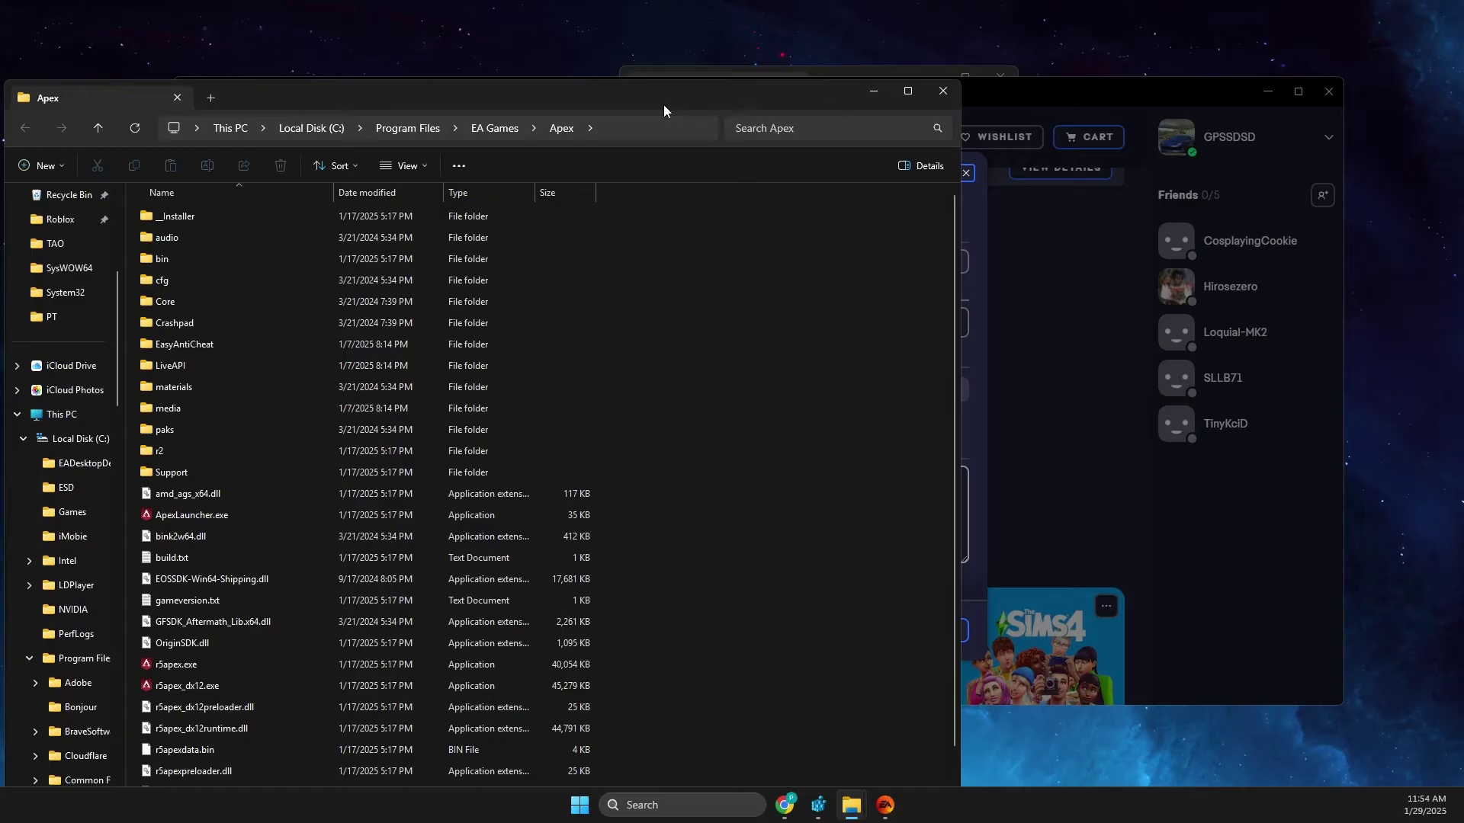
Step: Go up to C:'s EA Games folder, arrange its window, and minimize the EA app
{"action": "left_click_drag", "start_coordinate": [663, 103], "coordinate": [794, 61]}
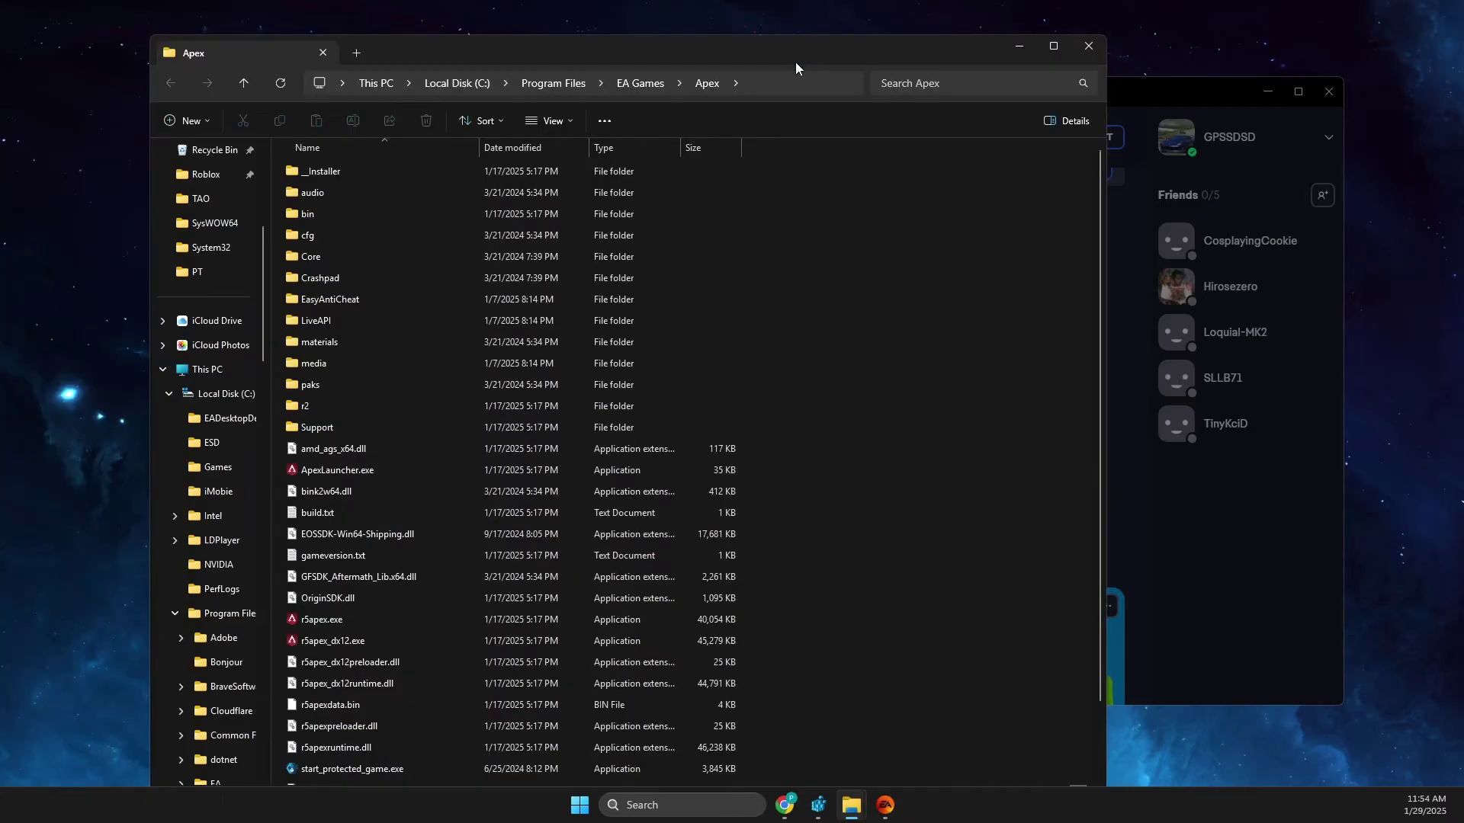
{"action": "left_click", "coordinate": [646, 85]}
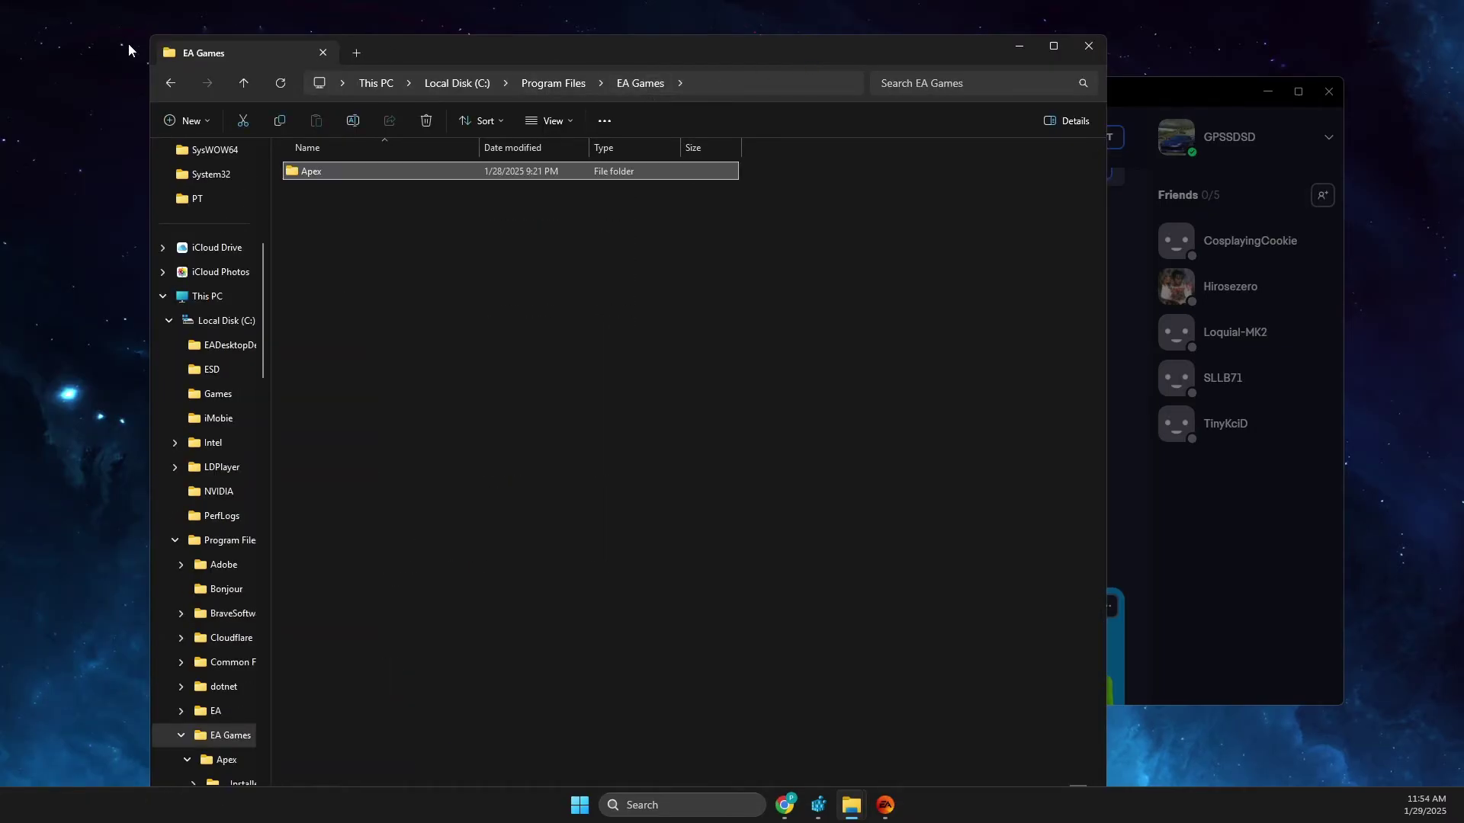
{"action": "left_click_drag", "start_coordinate": [143, 48], "coordinate": [407, 47]}
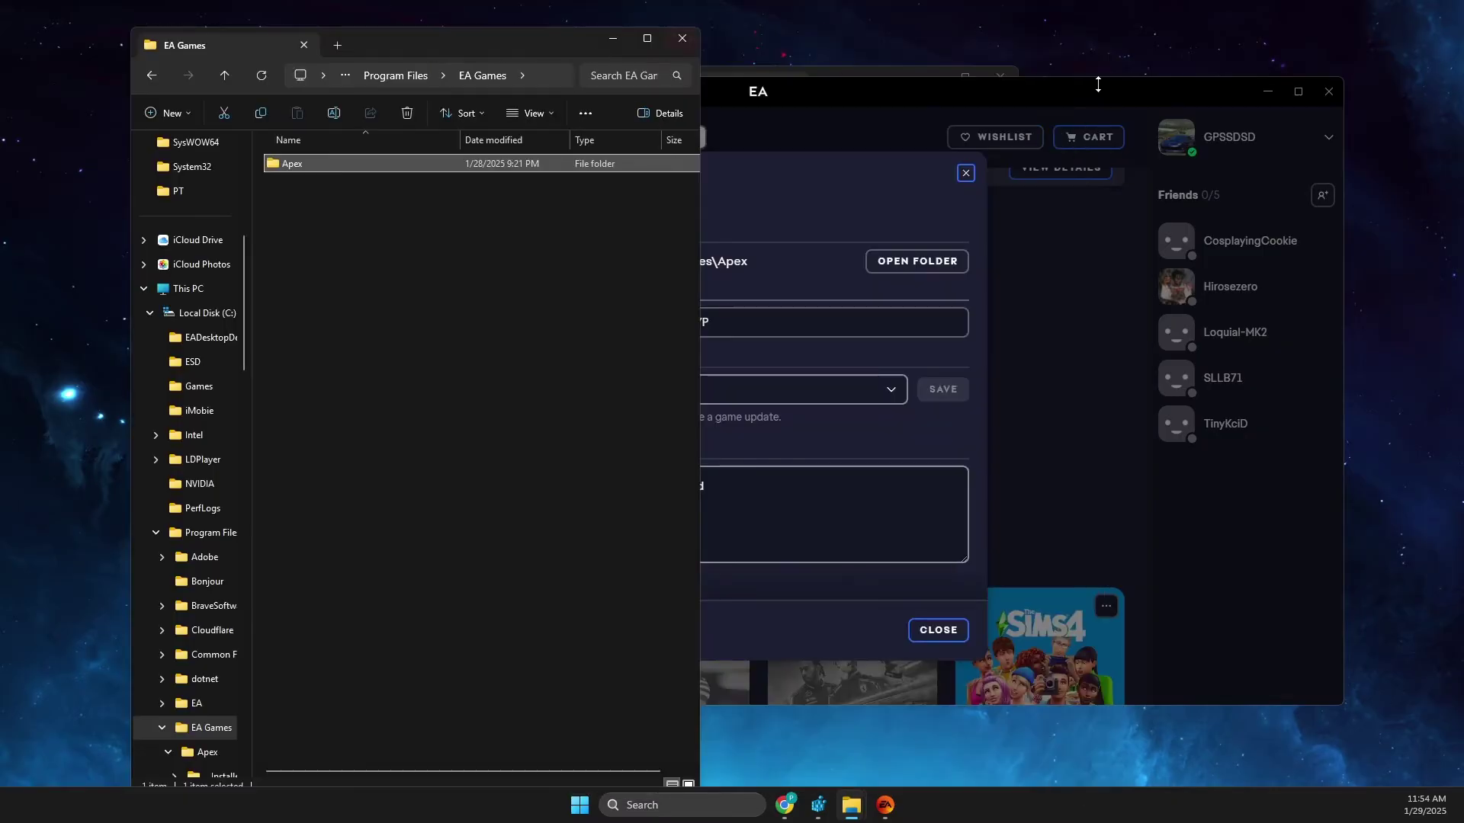
{"action": "left_click", "coordinate": [1264, 94]}
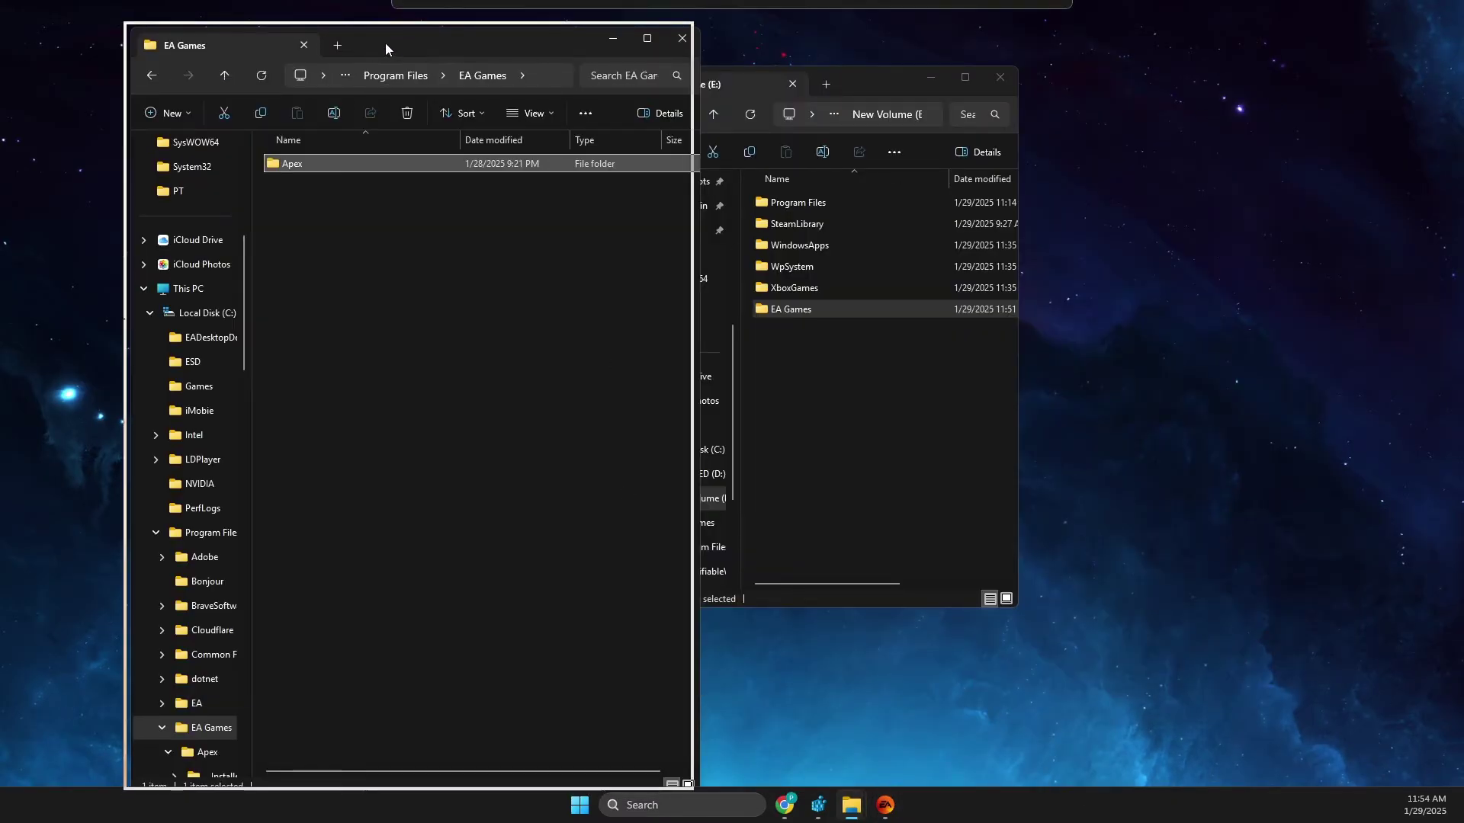
{"action": "left_click_drag", "start_coordinate": [386, 43], "coordinate": [375, 32]}
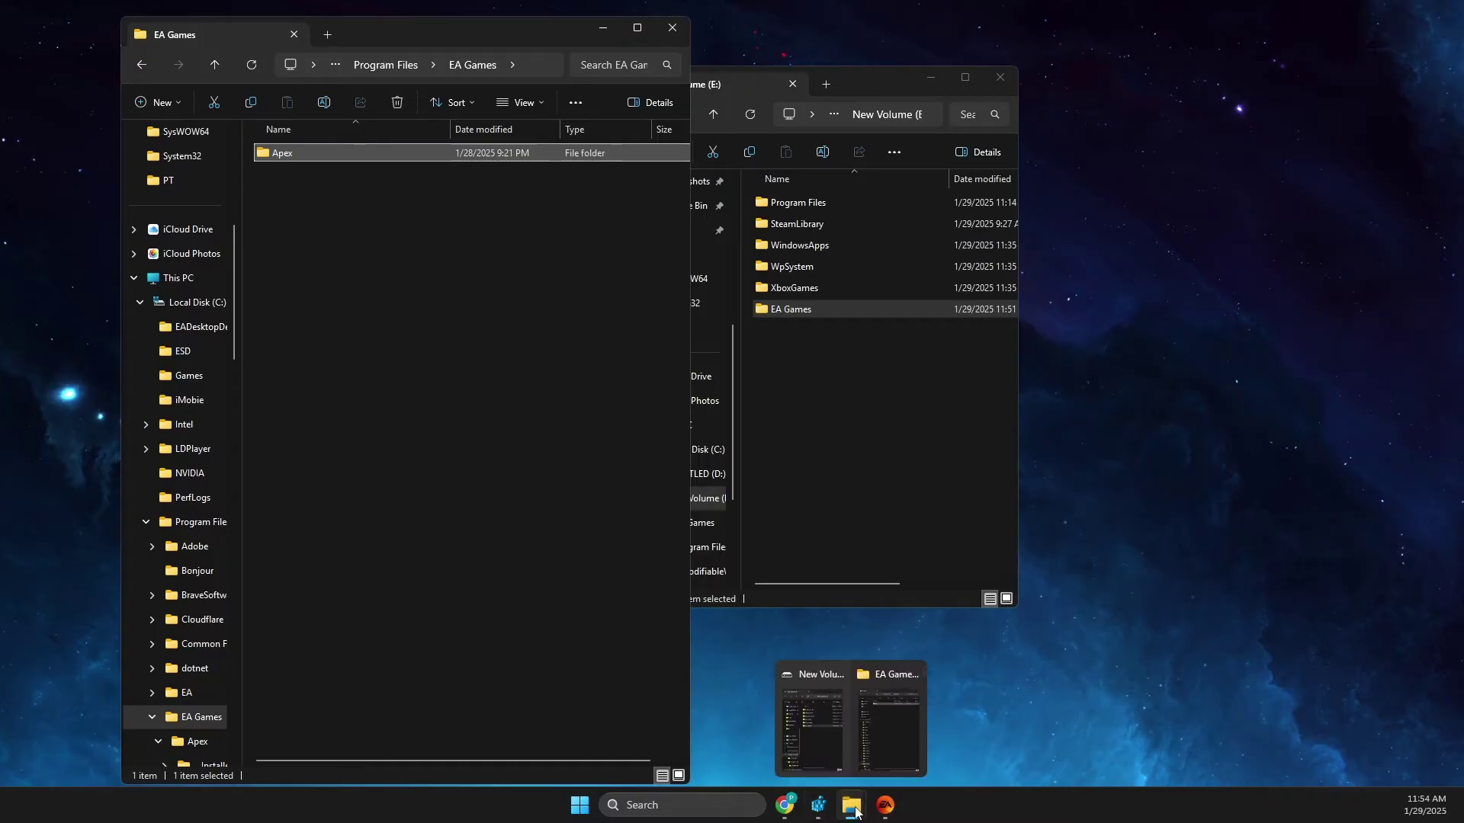
Step: Open the empty E:\EA Games folder in a widened window beside the C: one
{"action": "left_click", "coordinate": [843, 762]}
{"action": "left_click_drag", "start_coordinate": [866, 85], "coordinate": [1008, 73]}
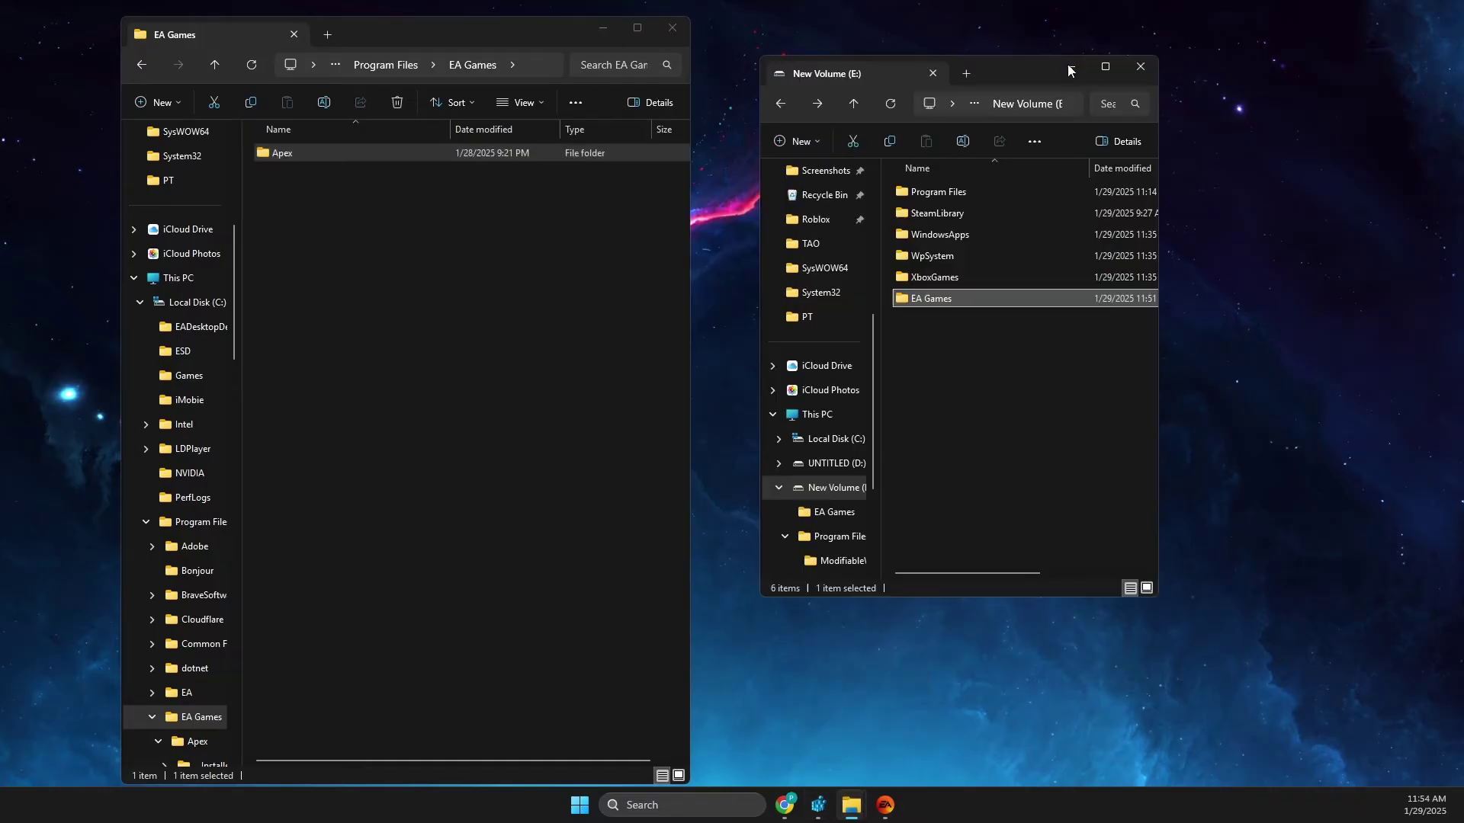
{"action": "left_click_drag", "start_coordinate": [1153, 141], "coordinate": [1411, 141]}
{"action": "left_click", "coordinate": [983, 104]}
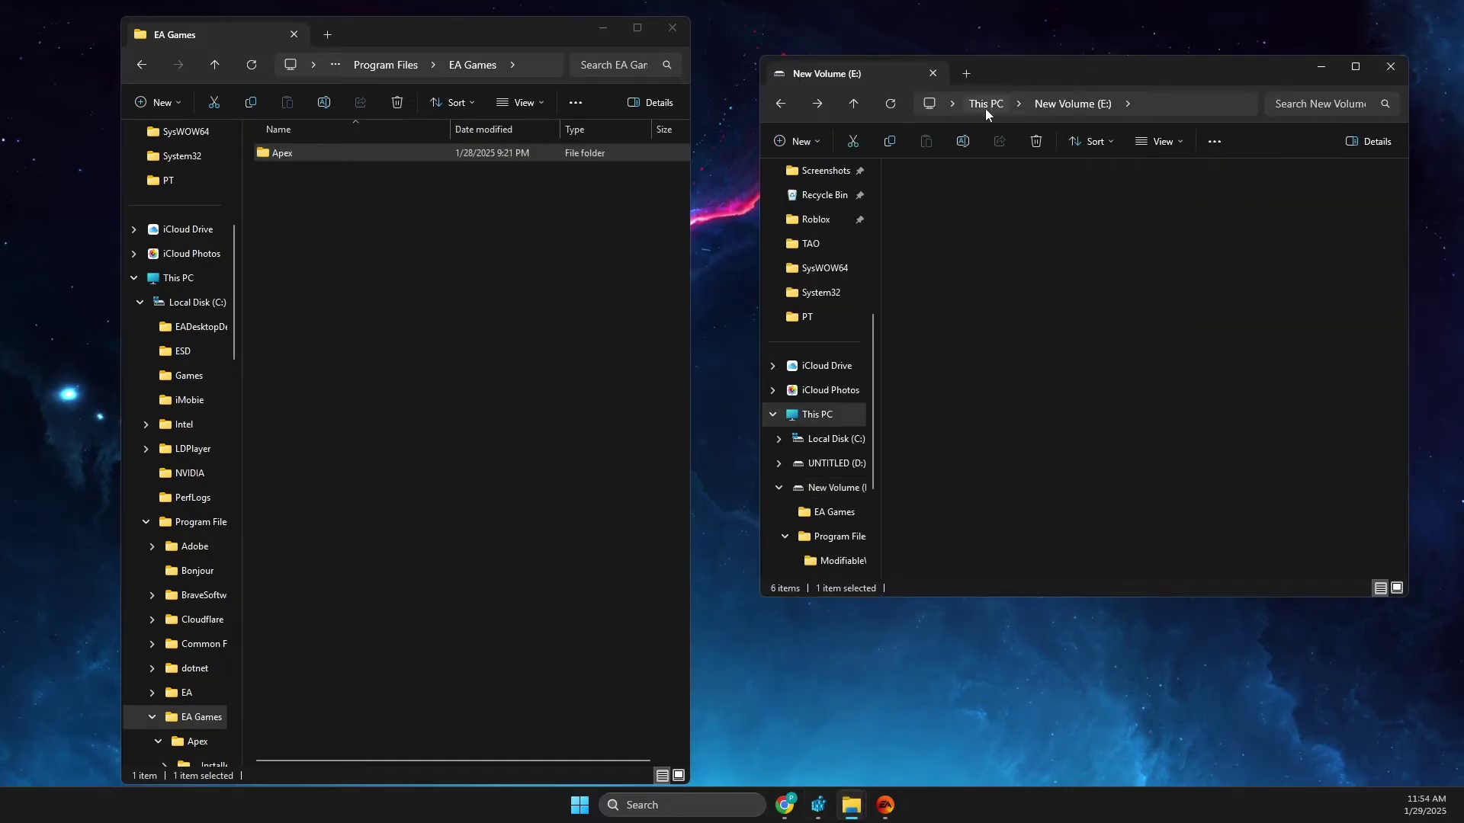
{"action": "double_click", "coordinate": [962, 237]}
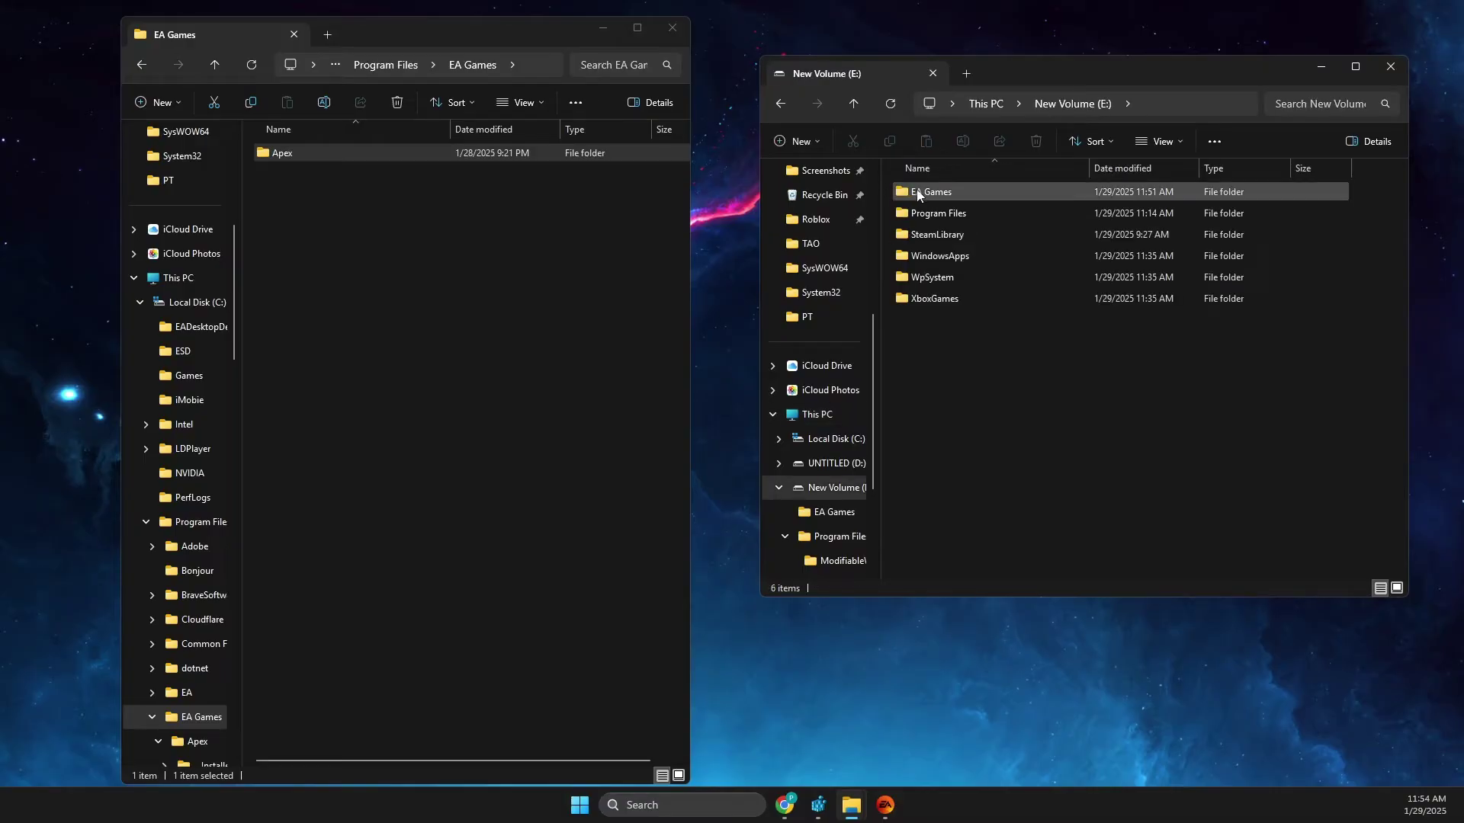
{"action": "double_click", "coordinate": [920, 196]}
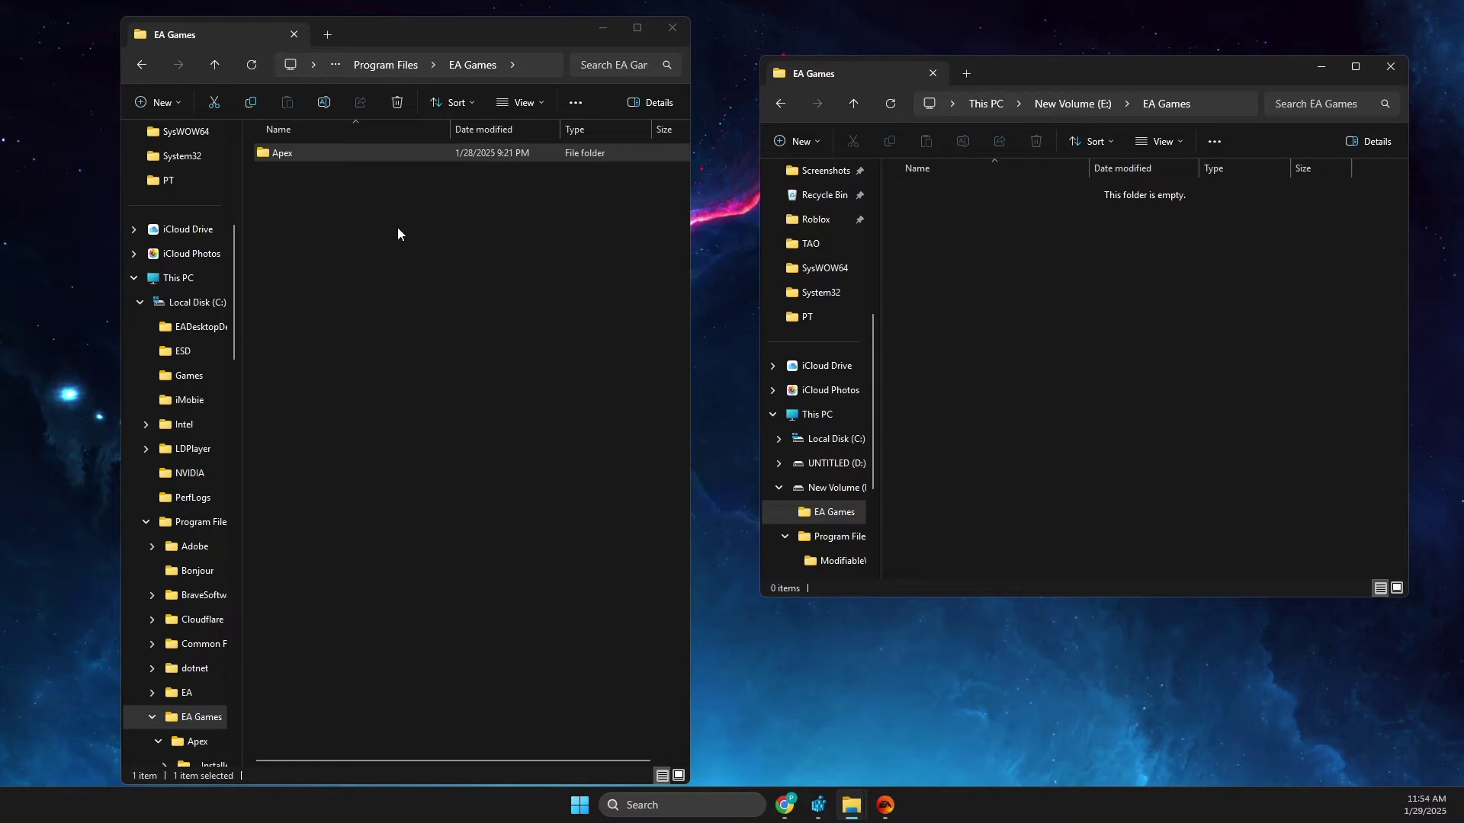
Step: Copy the Apex folder into E:\EA Games, check its contents, and minimize the Explorer windows
{"action": "left_click_drag", "start_coordinate": [287, 152], "coordinate": [1028, 287]}
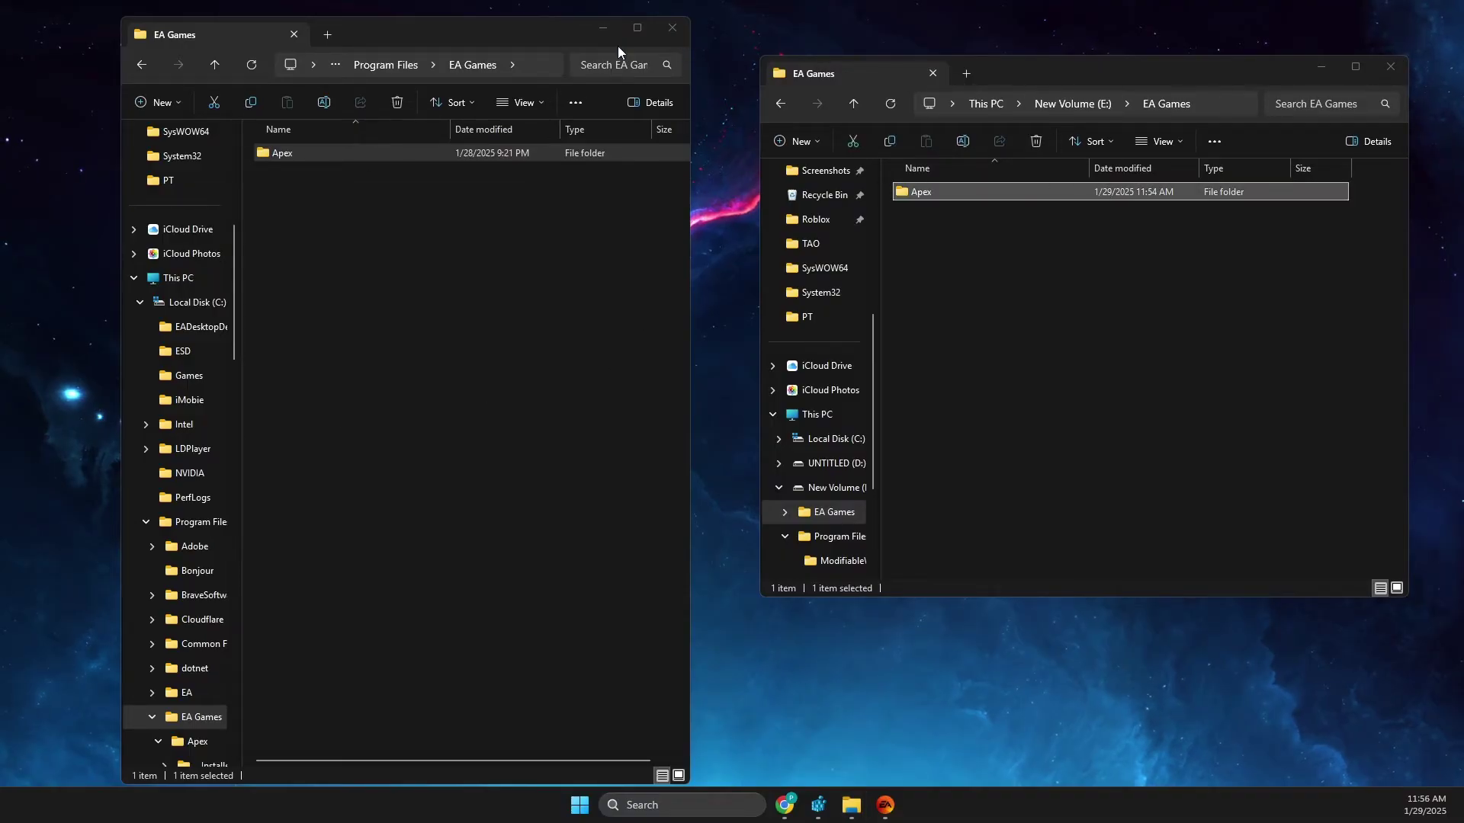
{"action": "left_click", "coordinate": [601, 30]}
{"action": "double_click", "coordinate": [931, 193]}
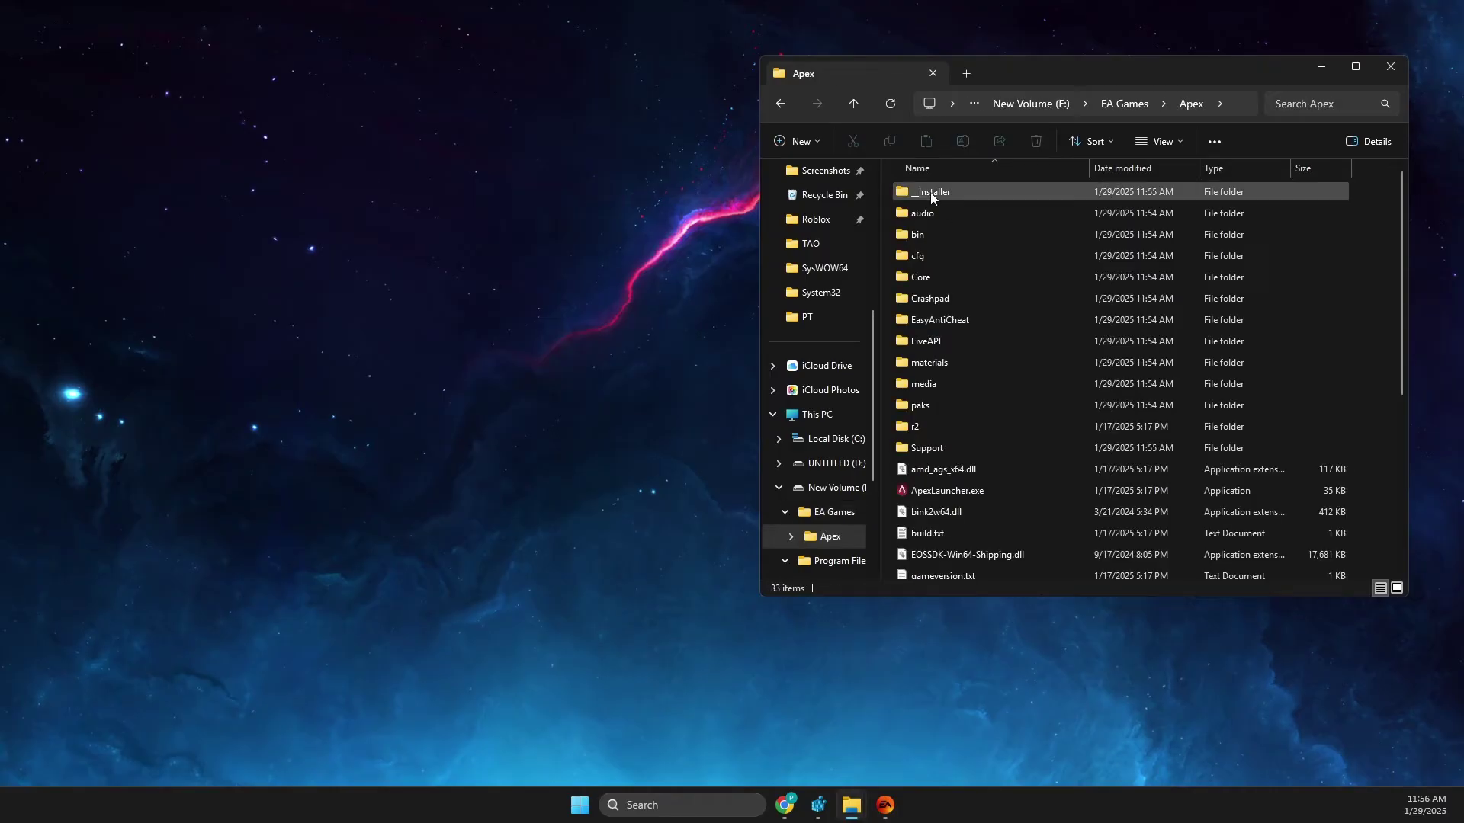
{"action": "left_click", "coordinate": [1236, 106]}
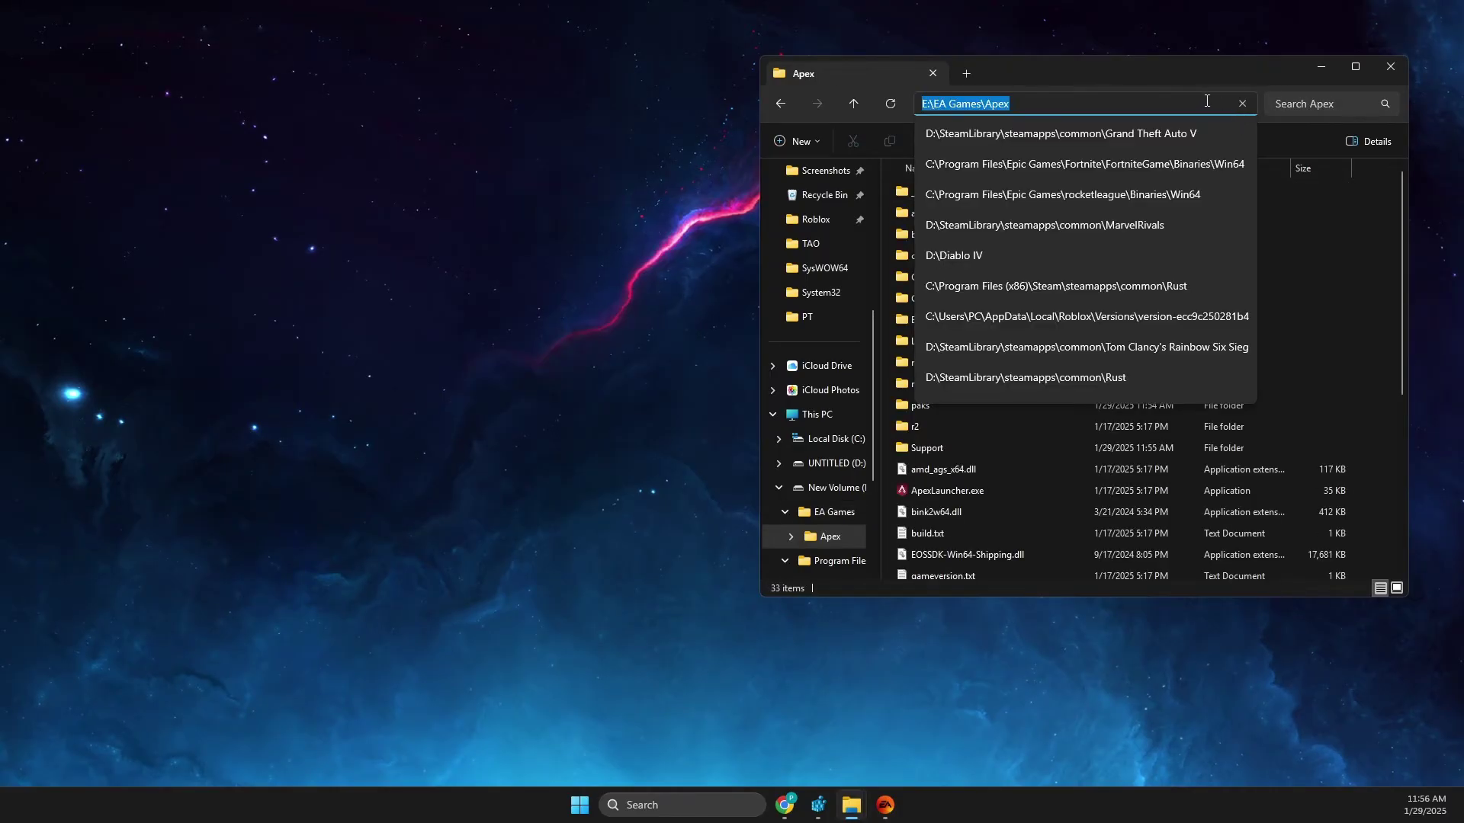
{"action": "left_click", "coordinate": [1321, 67]}
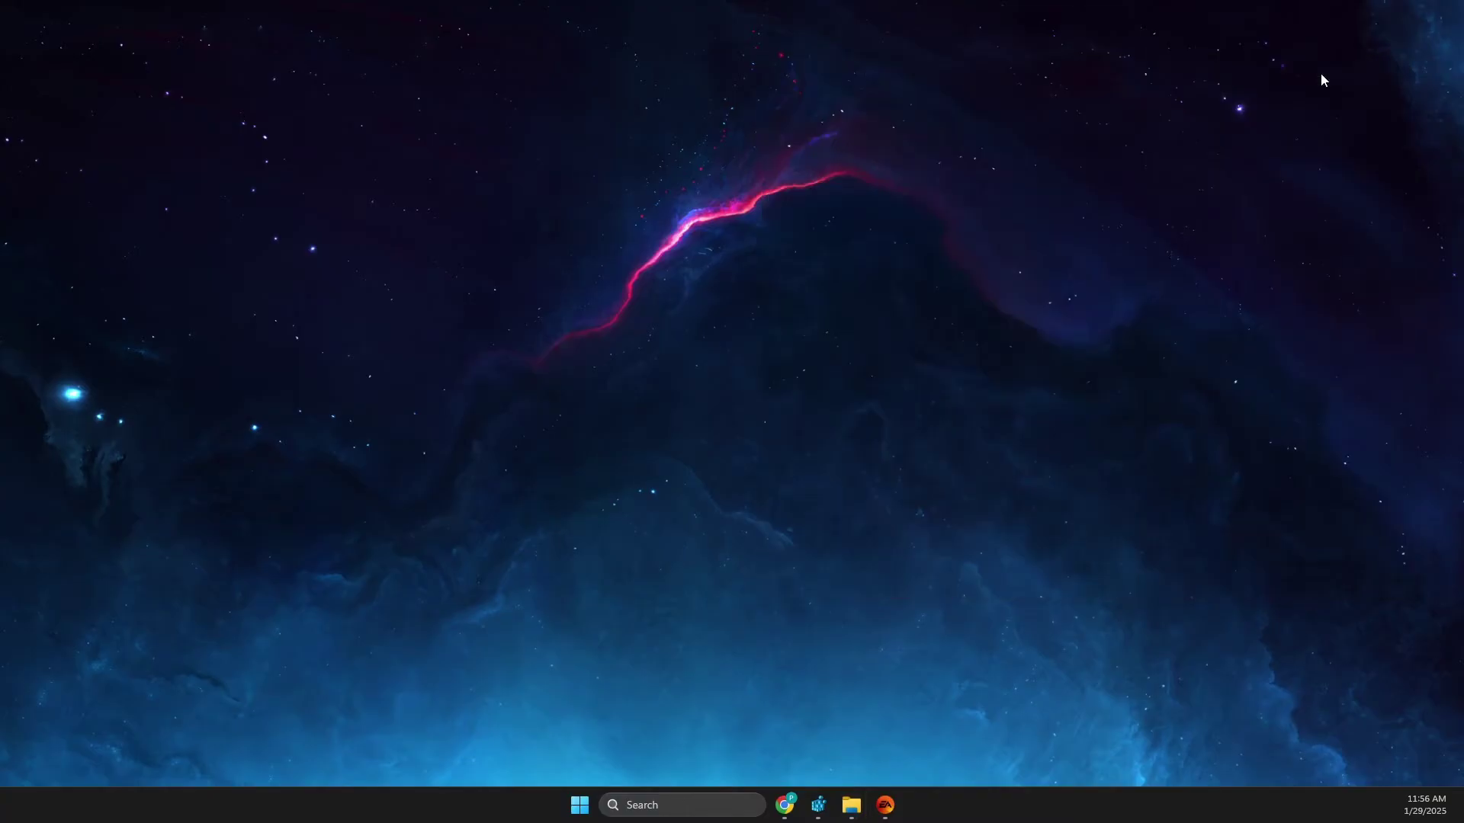
Step: Reopen Apex Legends' properties, confirm it still lists C:\Program Files\EA Games\Apex, then close them
{"action": "left_click", "coordinate": [885, 805]}
{"action": "left_click", "coordinate": [937, 631]}
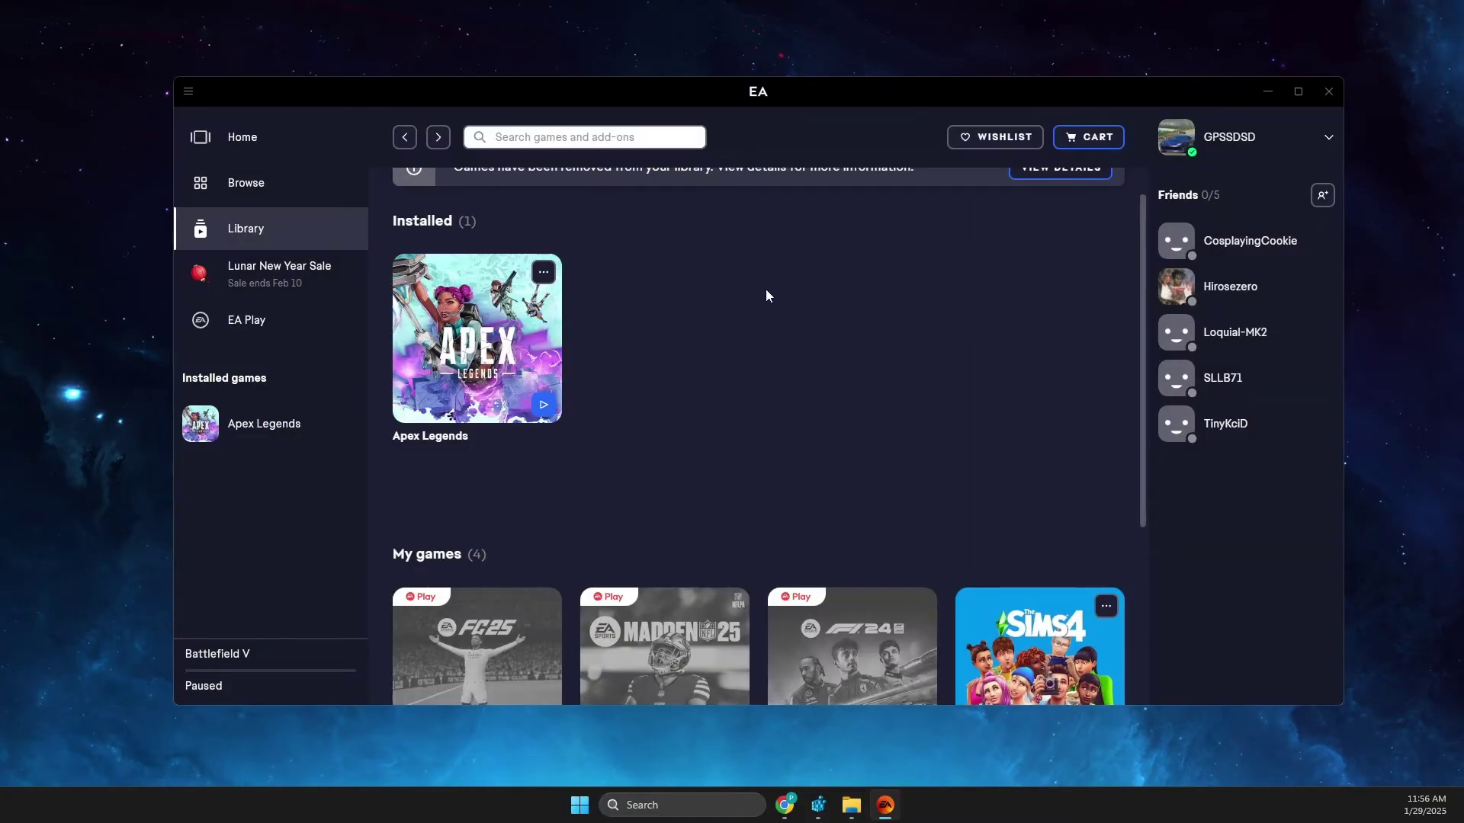
{"action": "scroll", "coordinate": [614, 326], "scroll_direction": "up", "scroll_amount": 2}
{"action": "left_click", "coordinate": [542, 418]}
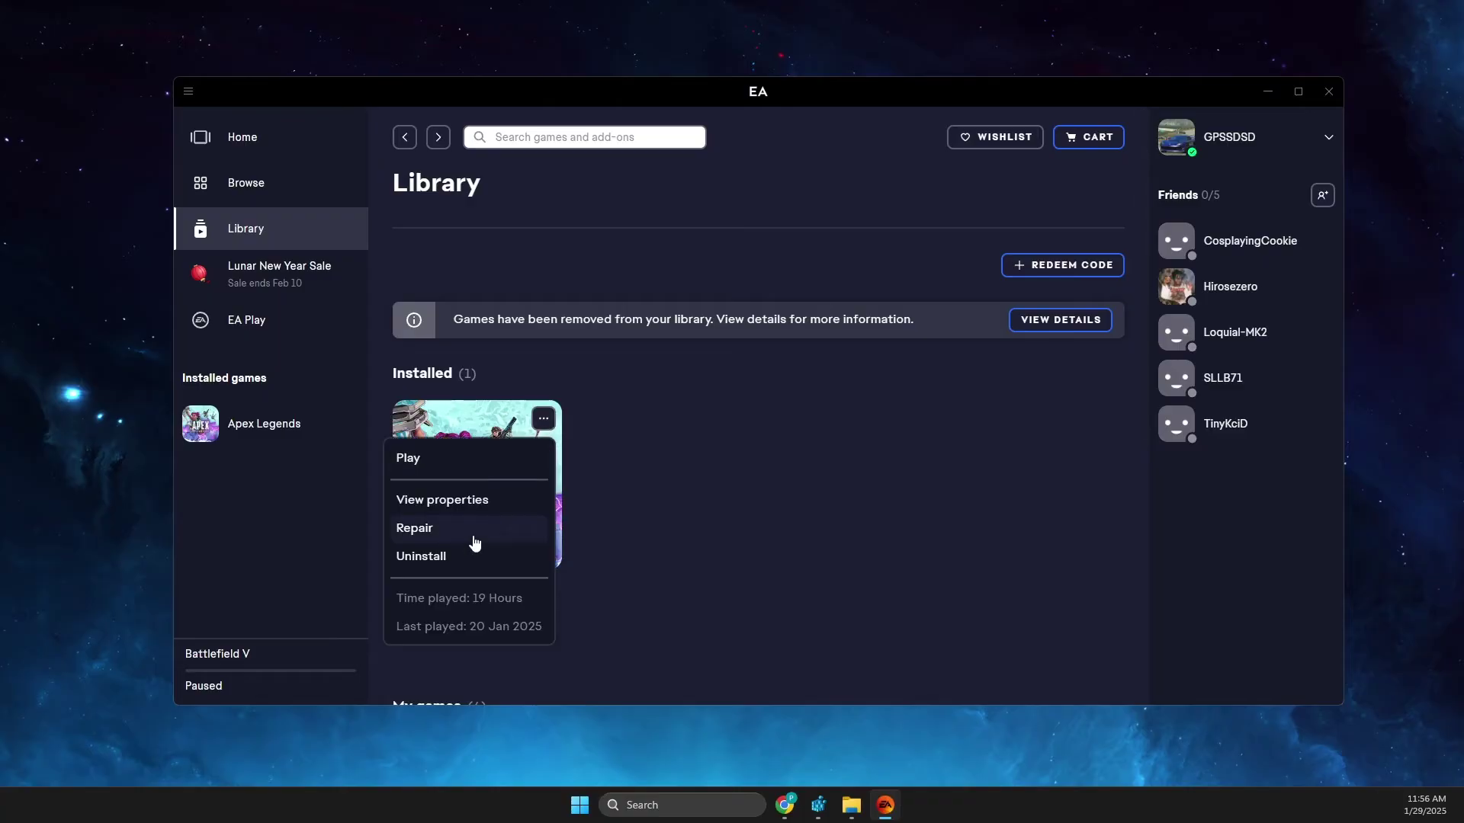
{"action": "left_click", "coordinate": [455, 505]}
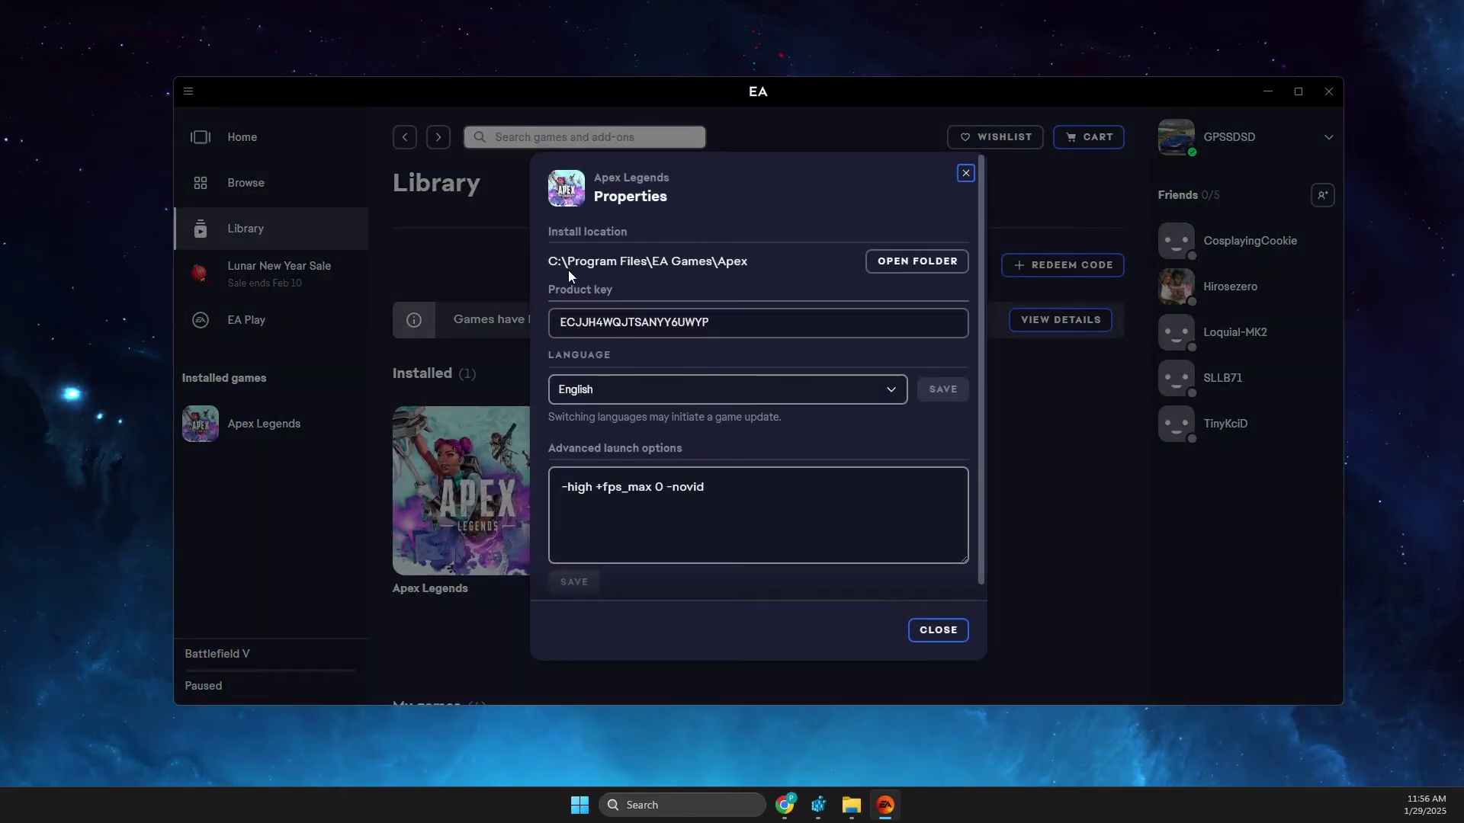
{"action": "left_click", "coordinate": [965, 174]}
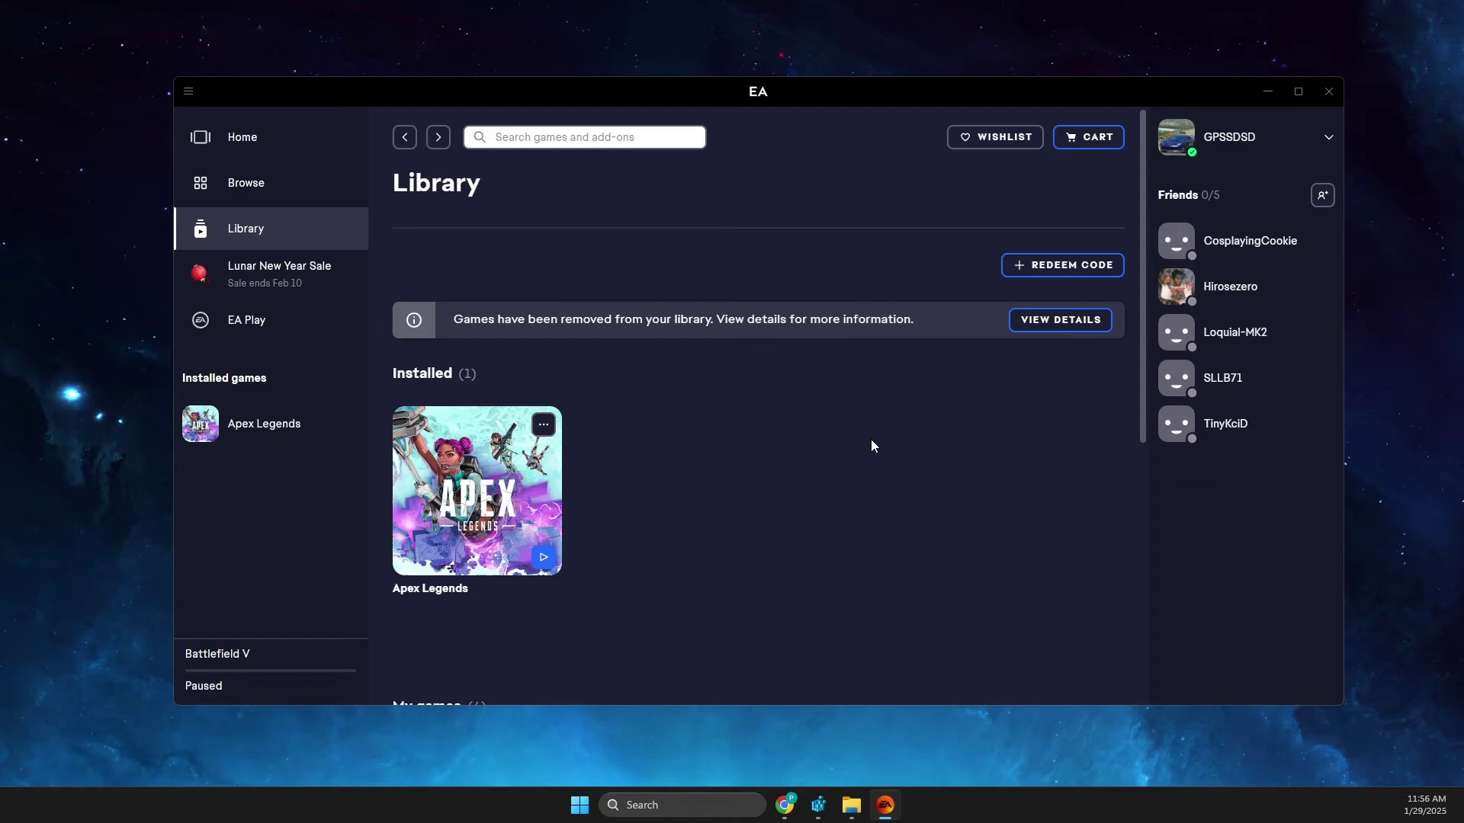
Step: Fully close the EA app from its taskbar jump list
{"action": "left_click", "coordinate": [1274, 92]}
{"action": "right_click", "coordinate": [885, 805]}
{"action": "left_click", "coordinate": [883, 768]}
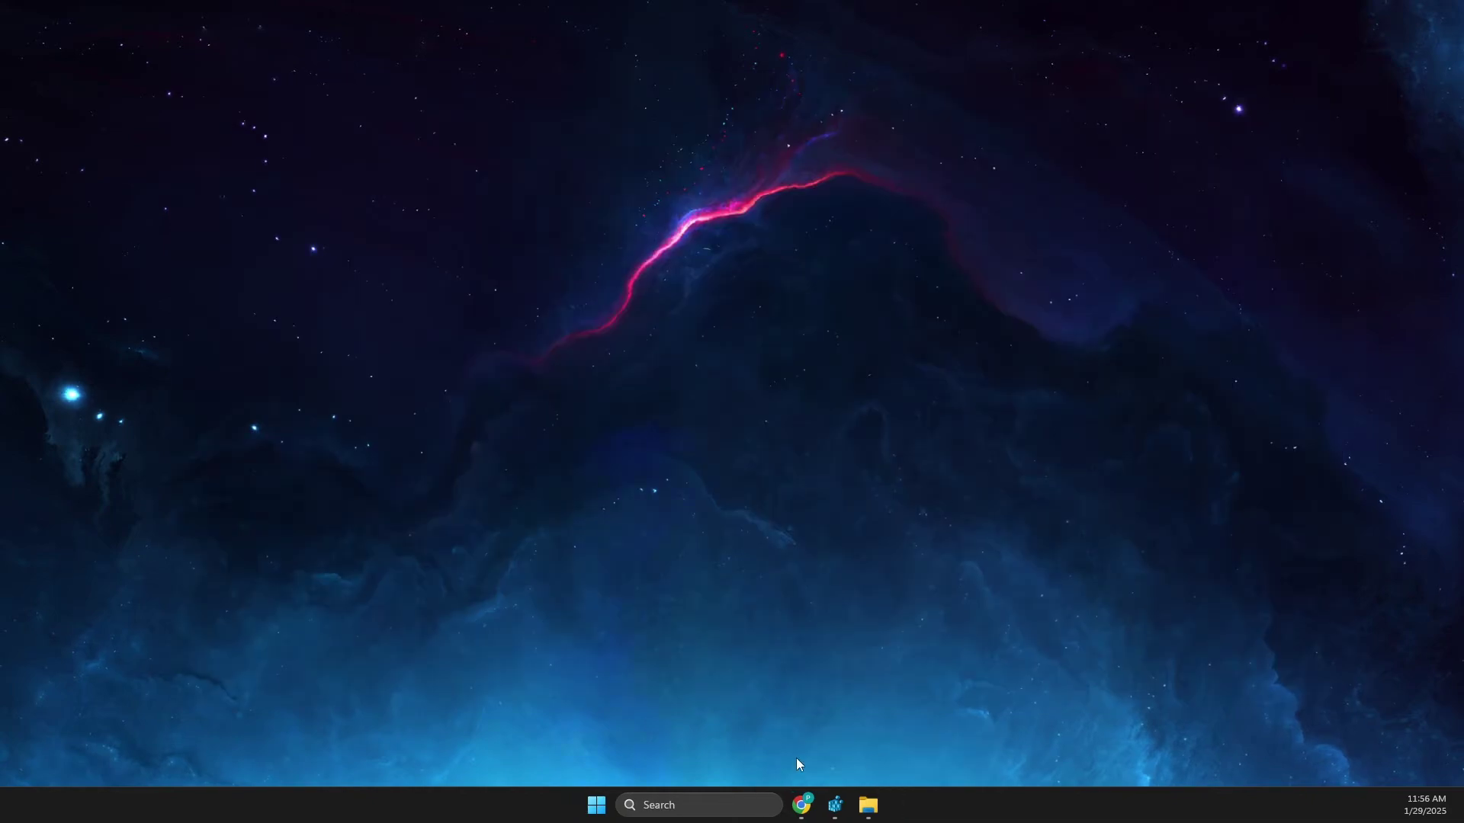
Step: End EABackgroundService.exe in Task Manager after filtering processes by 'ea'
{"action": "left_click", "coordinate": [694, 801]}
{"action": "type", "text": "Task Manager"}
{"action": "left_click", "coordinate": [671, 329]}
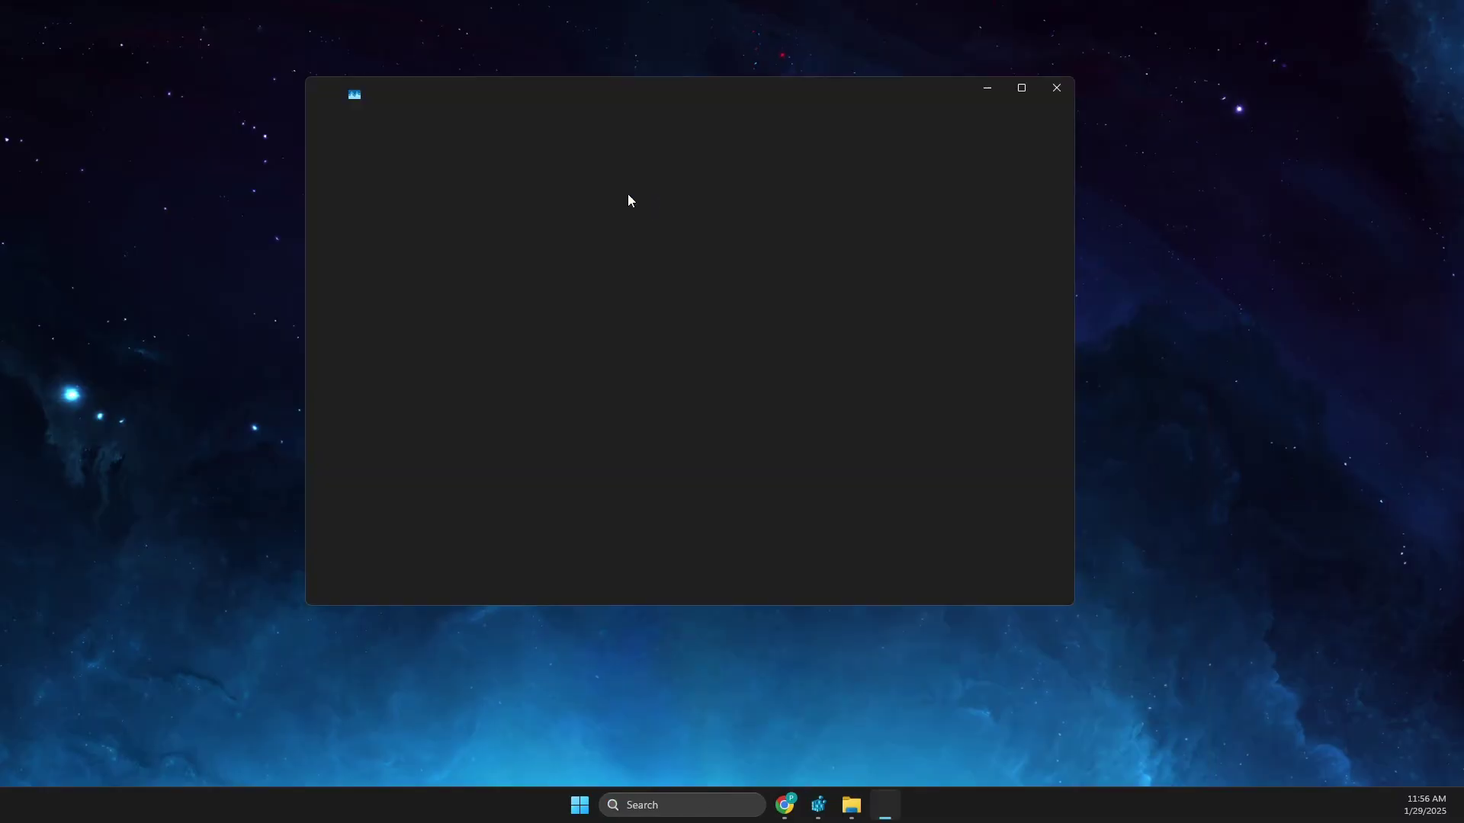
{"action": "left_click", "coordinate": [602, 97]}
{"action": "type", "text": "ea"}
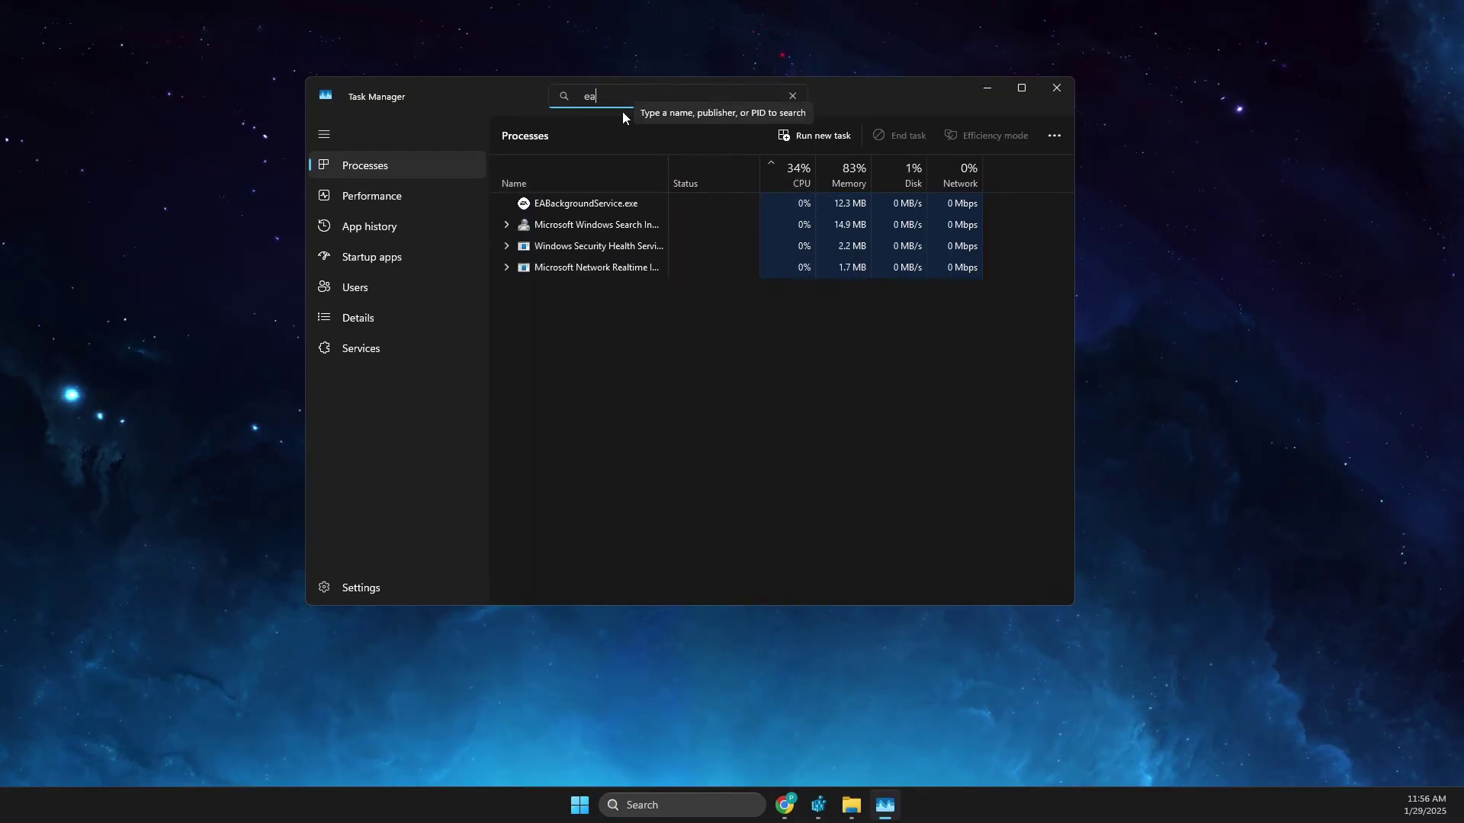
{"action": "right_click", "coordinate": [561, 328]}
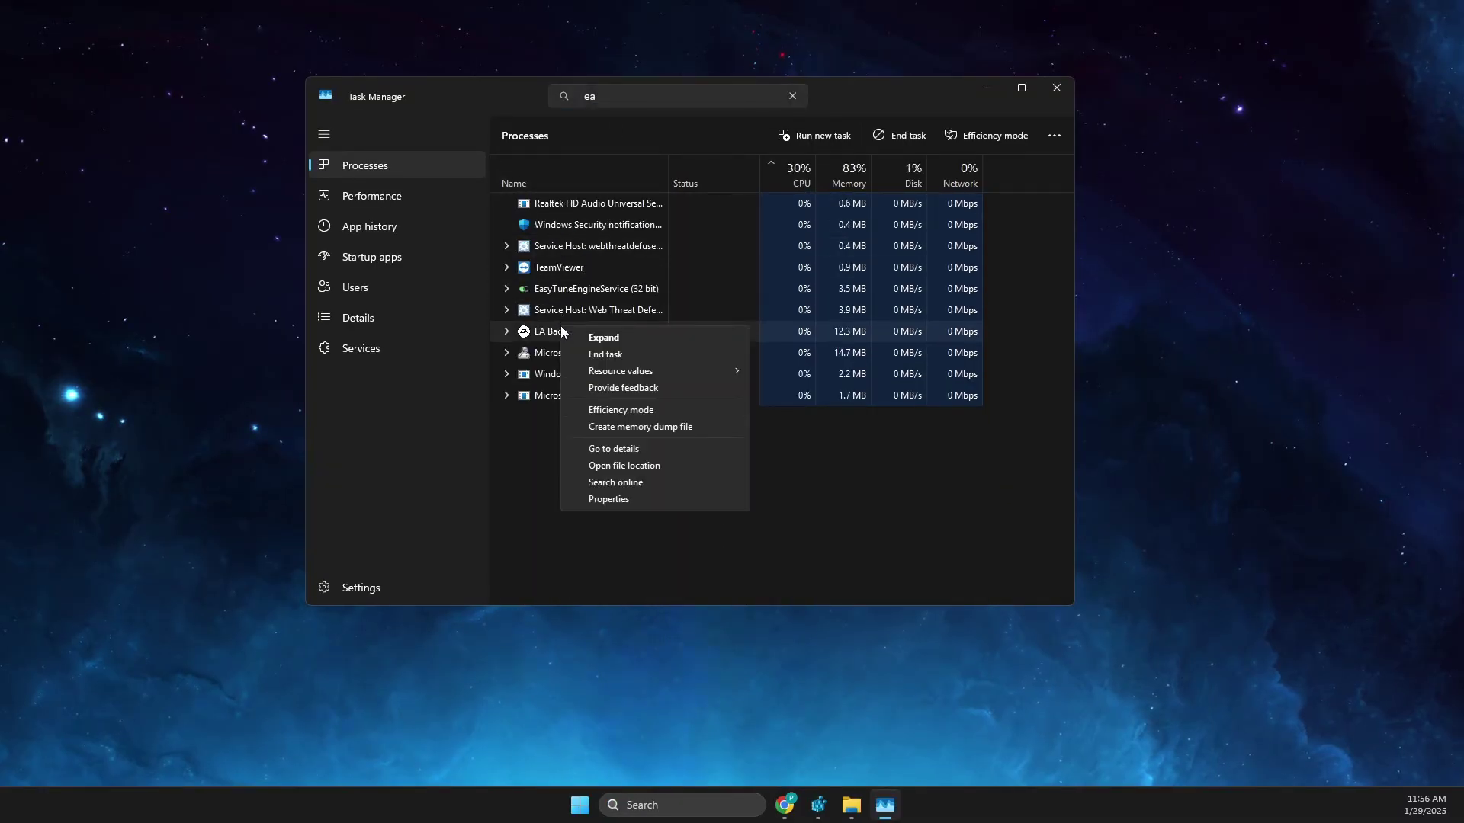
{"action": "left_click", "coordinate": [596, 353]}
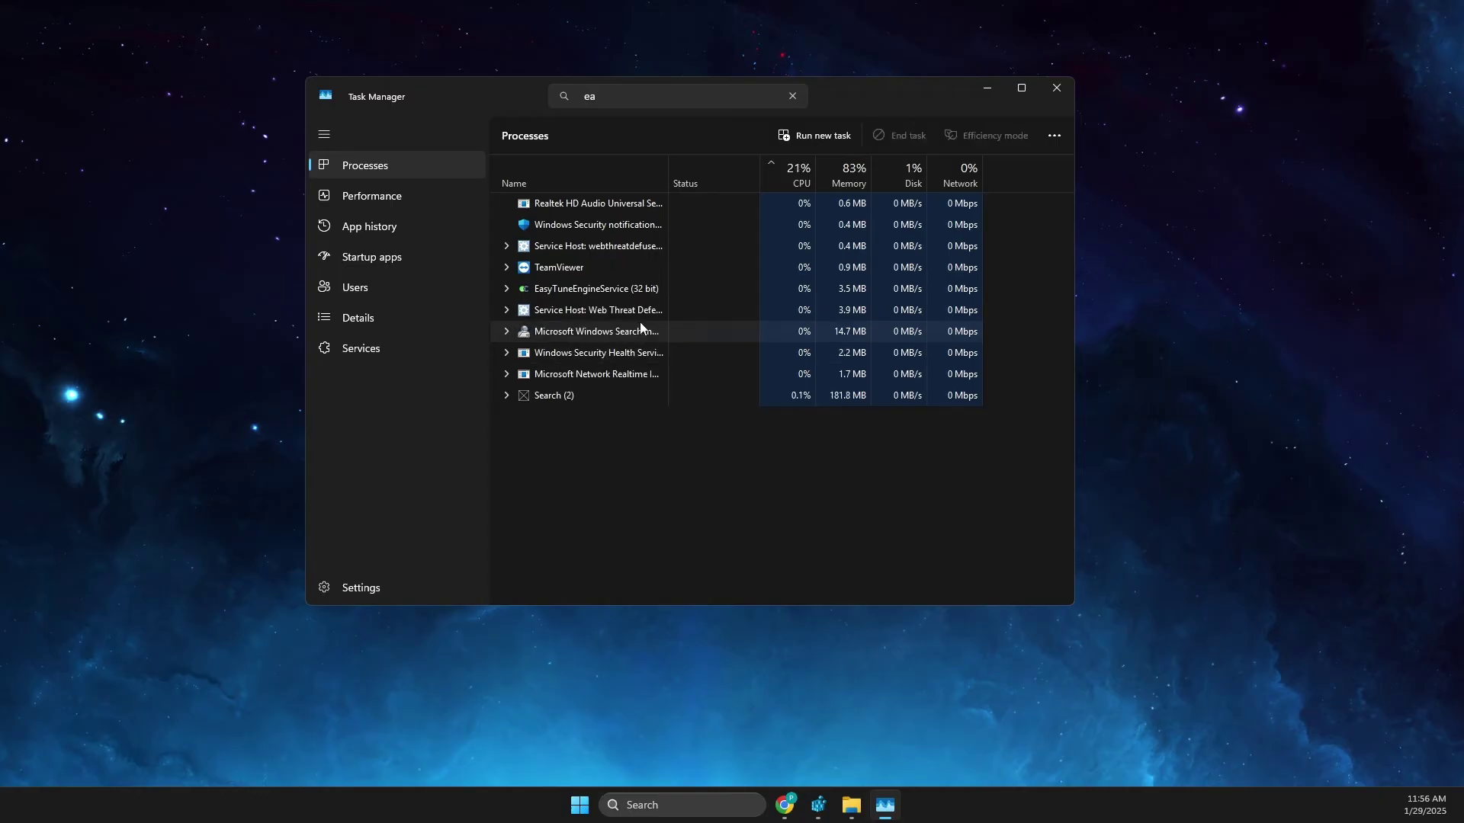
{"action": "left_click", "coordinate": [642, 100]}
{"action": "key", "text": "BackSpace"}
{"action": "key", "text": "BackSpace"}
Step: Minimize Task Manager, launch Registry Editor, and expand HKEY_LOCAL_MACHINE\SOFTWARE toward Respawn
{"action": "type", "text": "ea"}
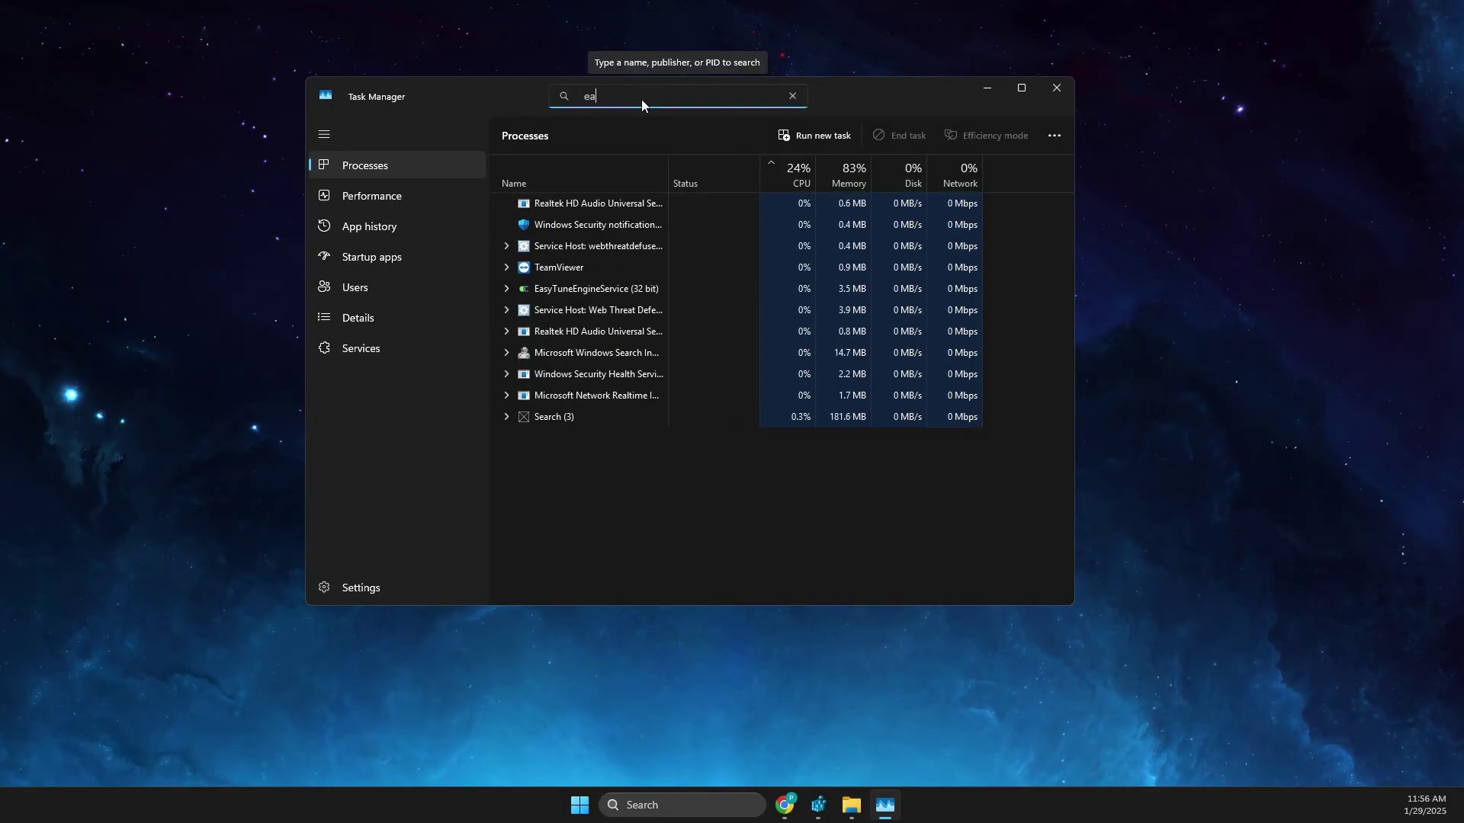
{"action": "left_click", "coordinate": [986, 88]}
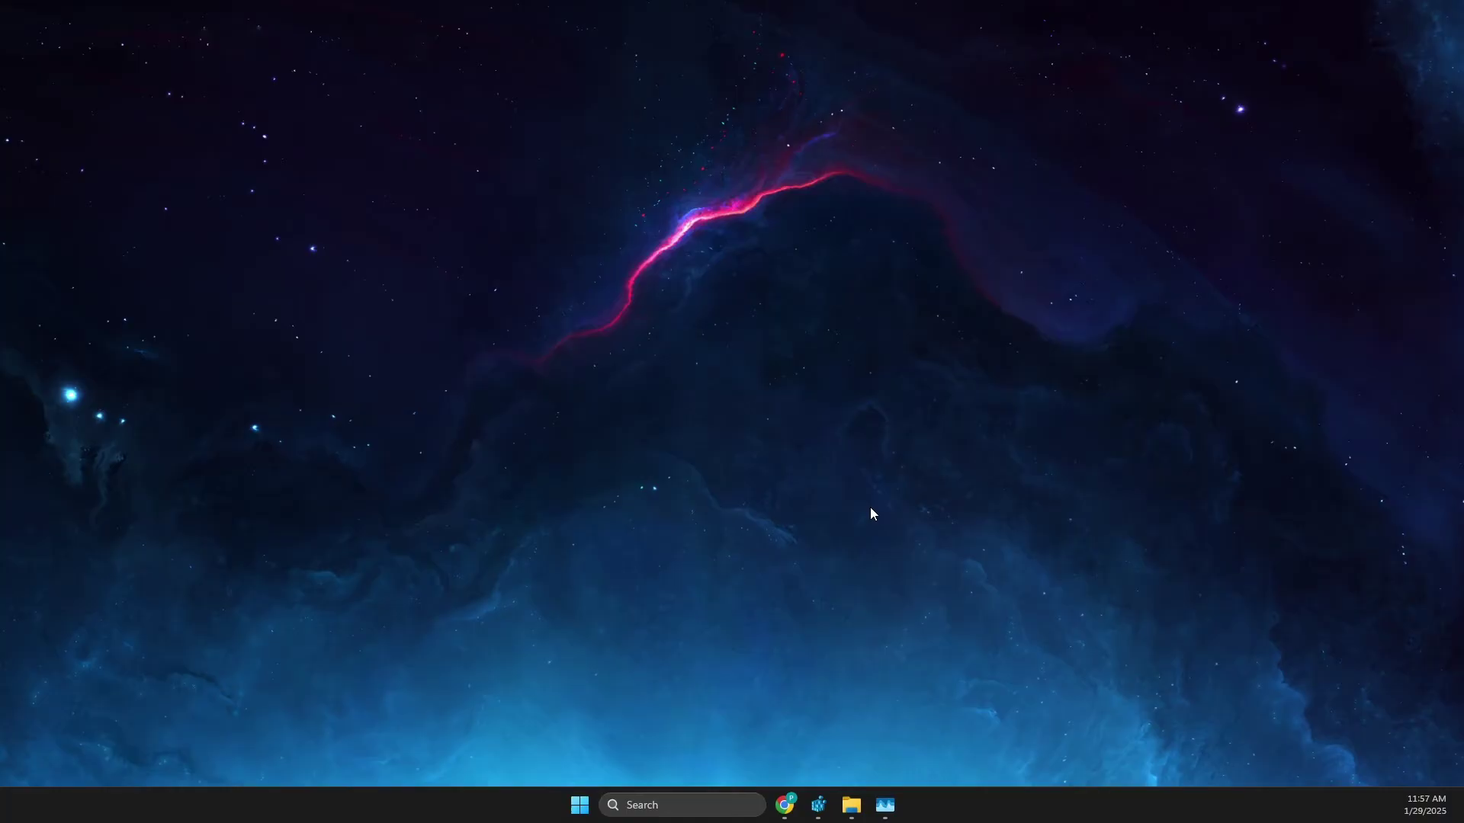
{"action": "left_click", "coordinate": [662, 808]}
{"action": "type", "text": "regis"}
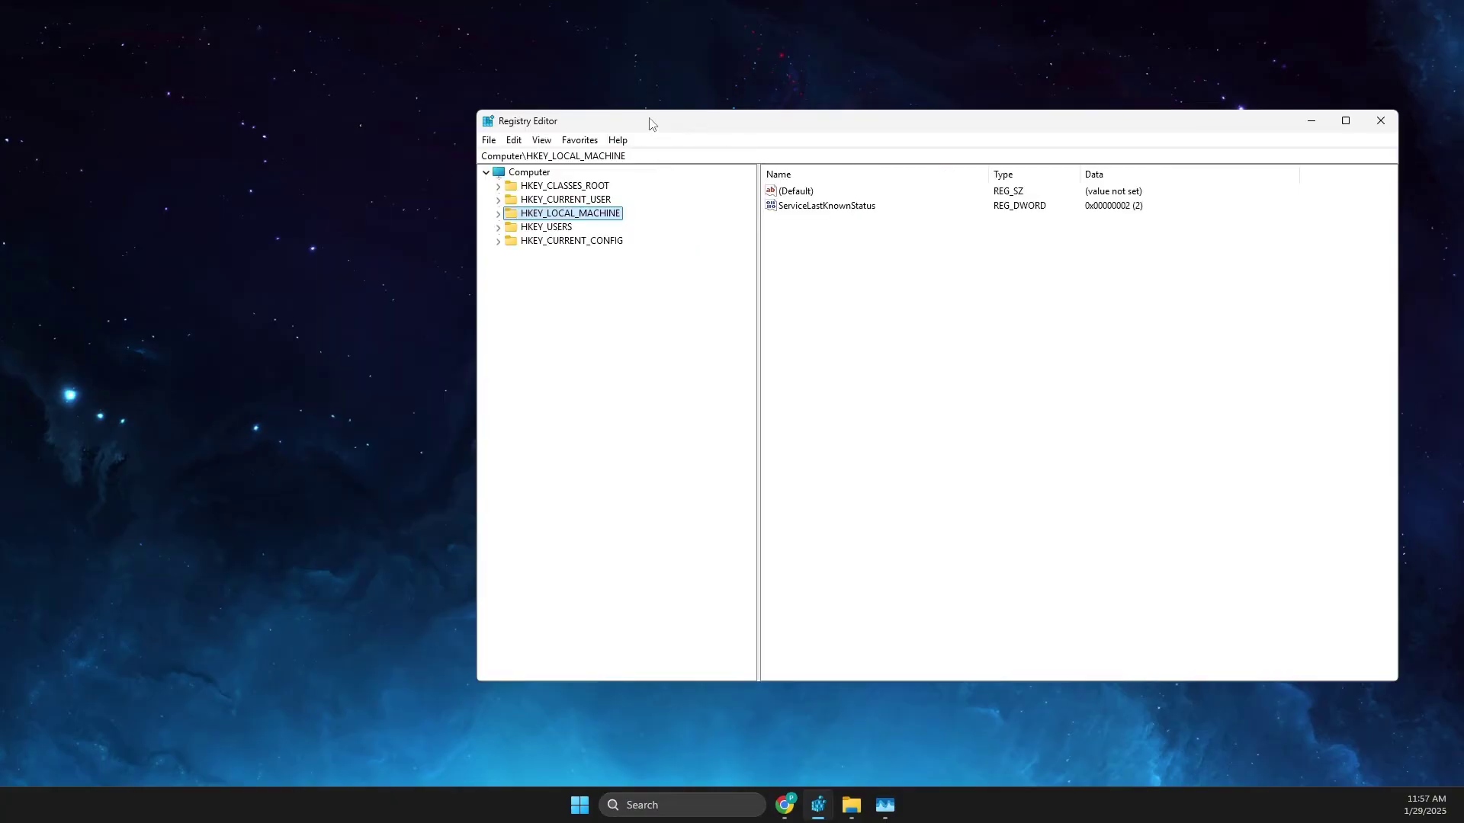
{"action": "left_click_drag", "start_coordinate": [677, 126], "coordinate": [606, 125]}
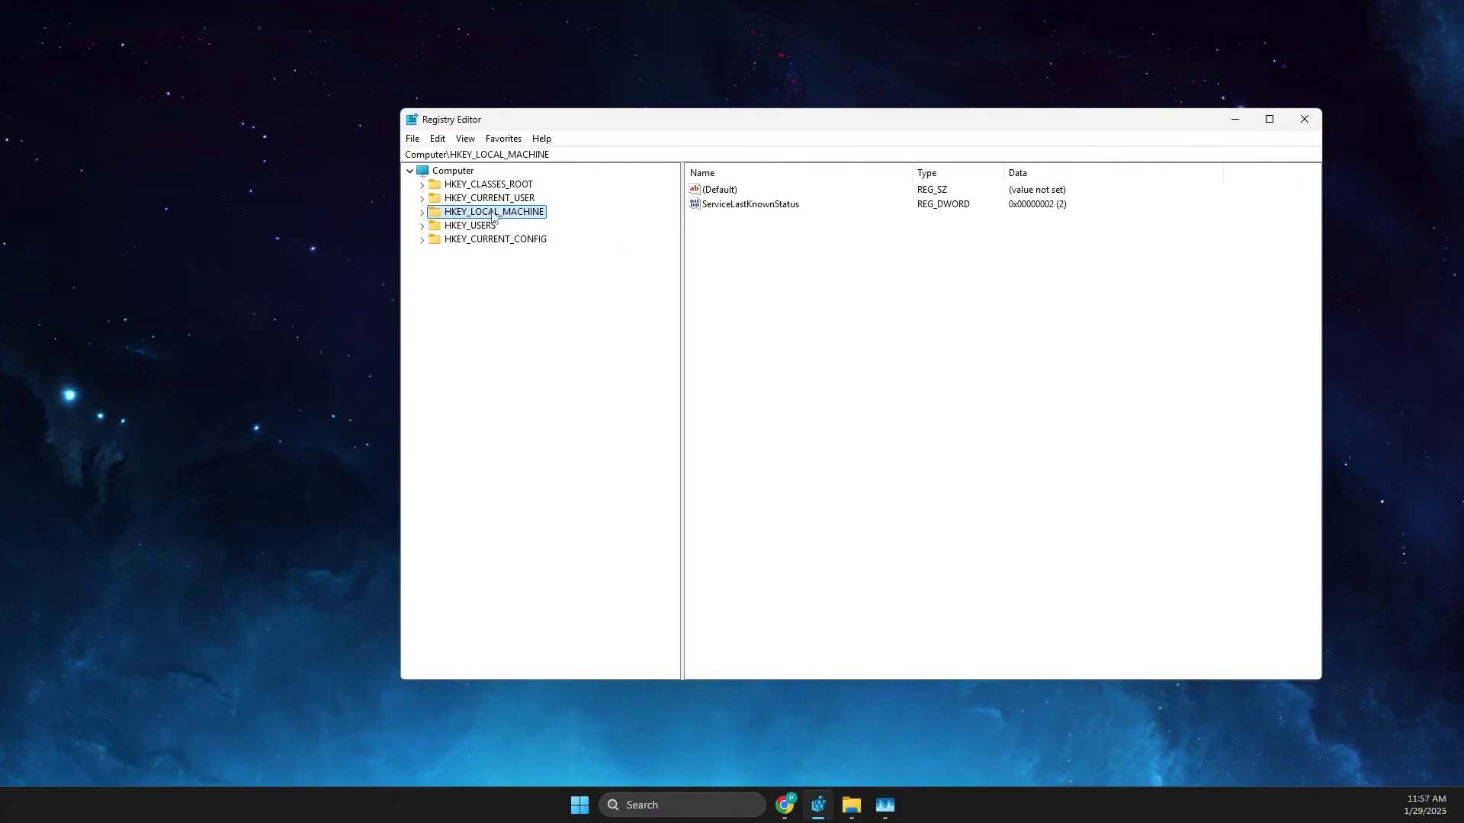
{"action": "double_click", "coordinate": [493, 217]}
{"action": "double_click", "coordinate": [479, 297]}
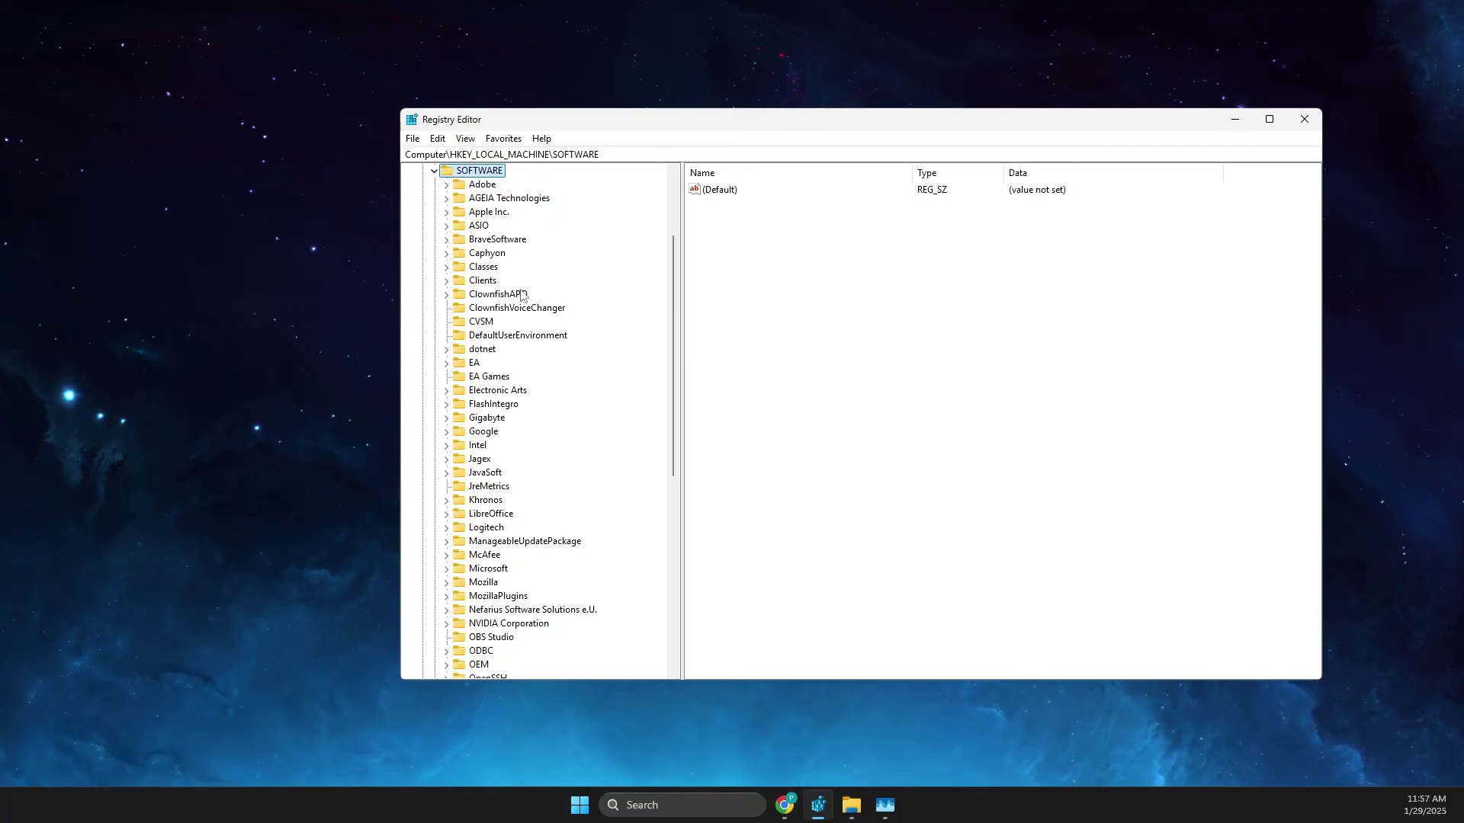
{"action": "scroll", "coordinate": [523, 298], "scroll_direction": "down", "scroll_amount": 5}
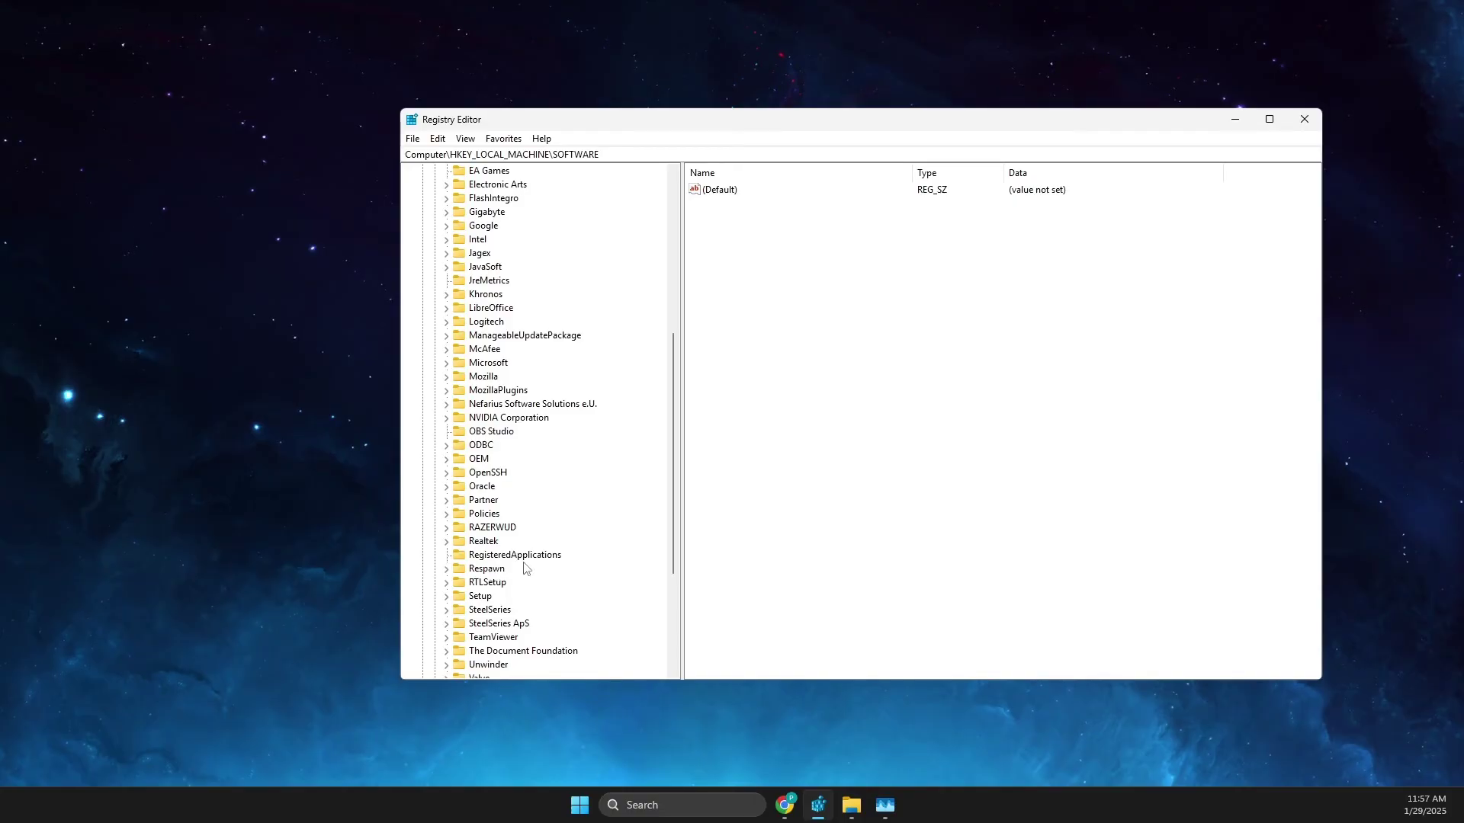
Step: Set Respawn\Apex's Install Dir value to E:\EA Games\Apex and close Registry Editor
{"action": "double_click", "coordinate": [485, 572]}
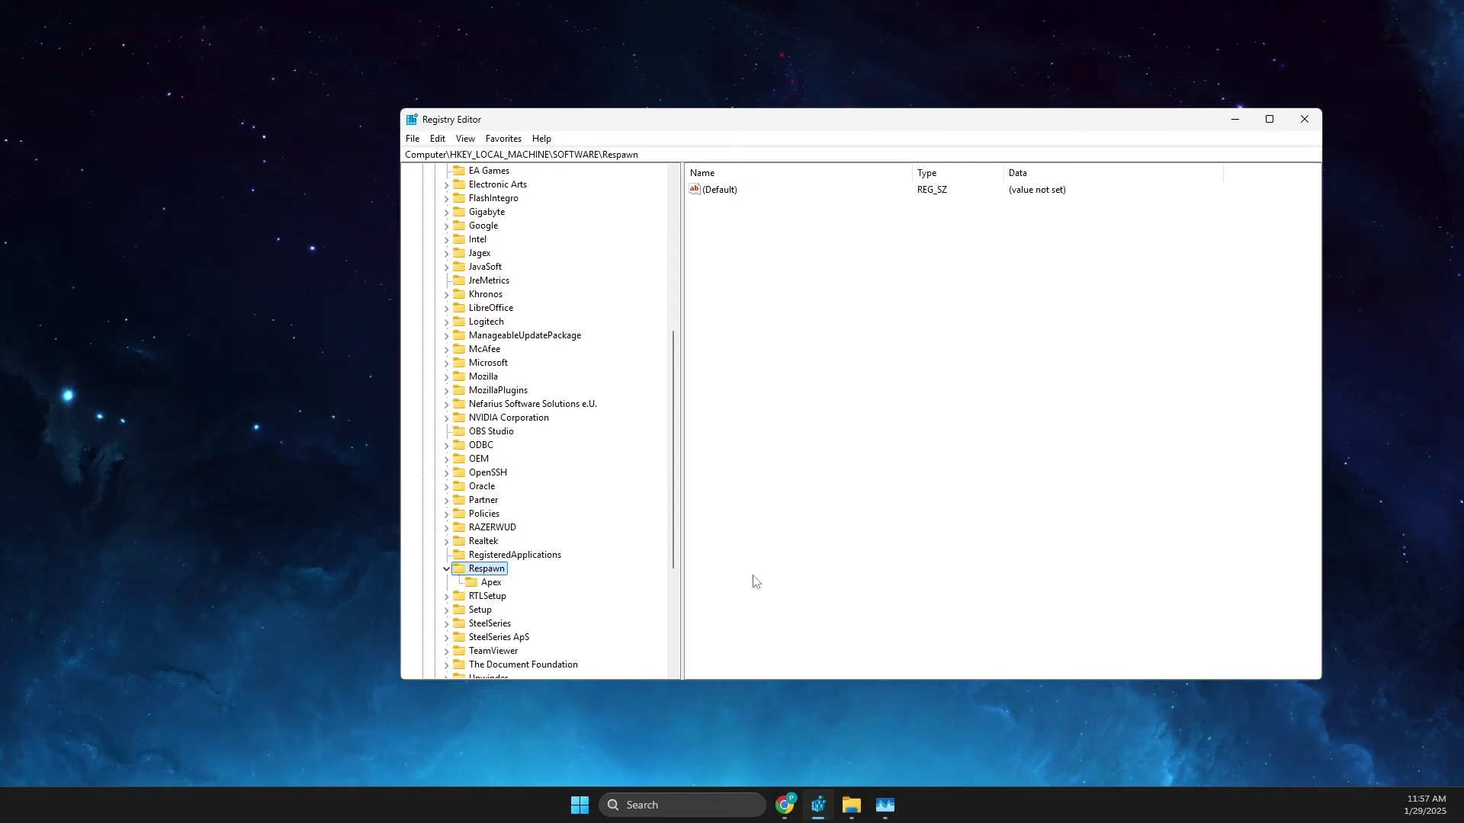
{"action": "left_click", "coordinate": [491, 583]}
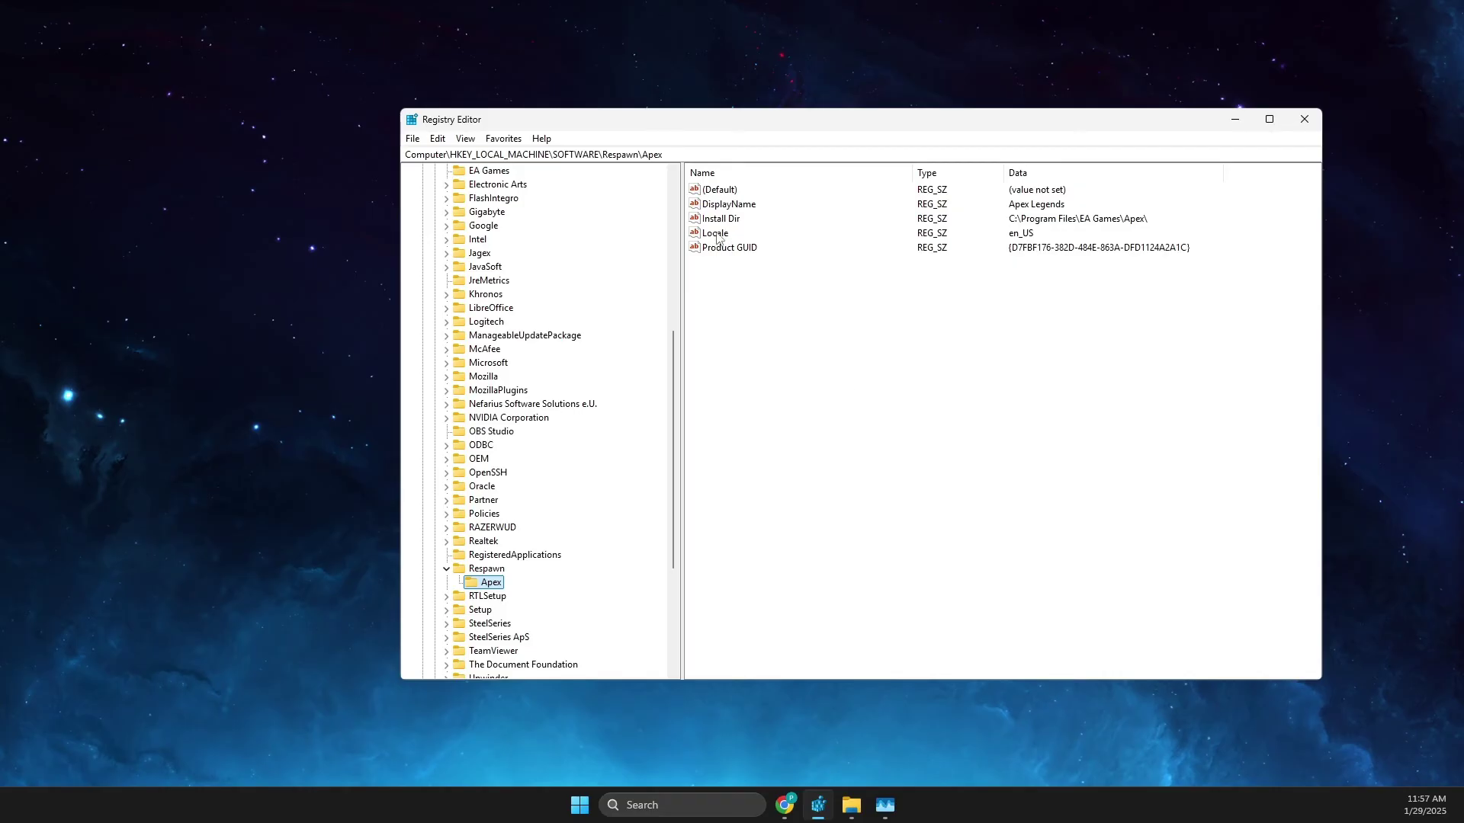
{"action": "left_click", "coordinate": [1088, 222]}
{"action": "double_click", "coordinate": [737, 221]}
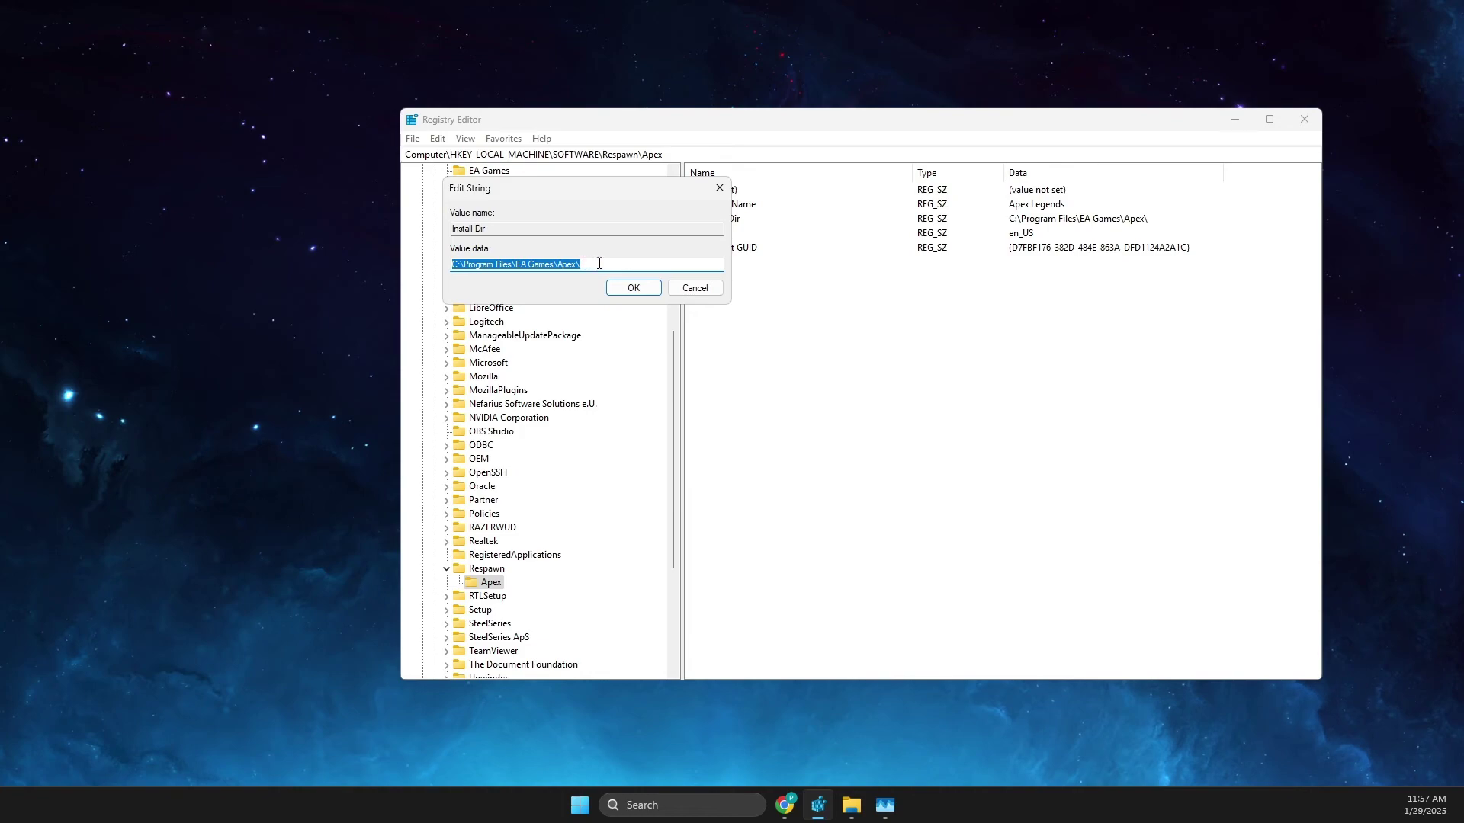
{"action": "type", "text": "E:\\EA Games\\Apex"}
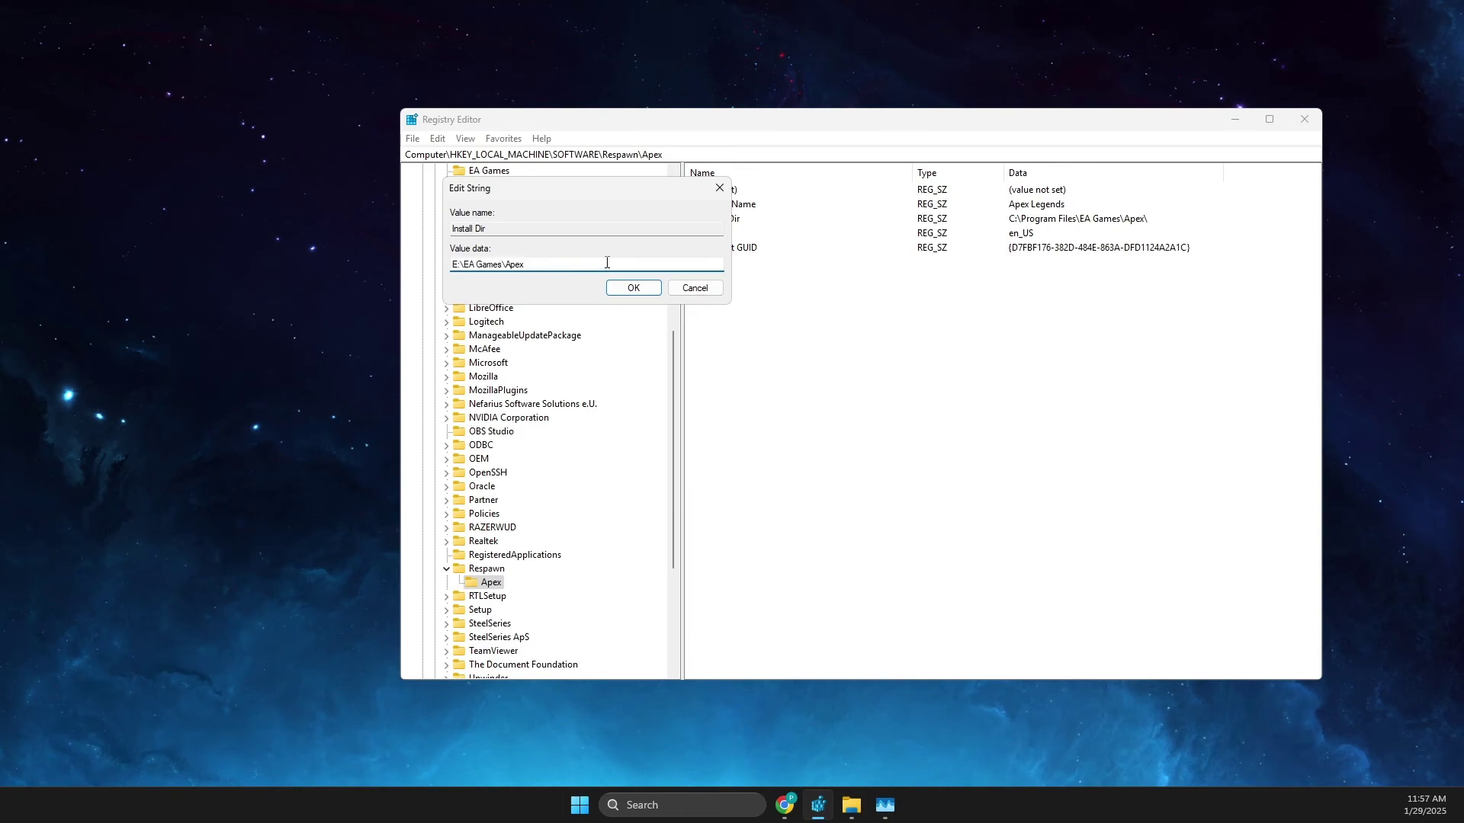
{"action": "left_click", "coordinate": [627, 289]}
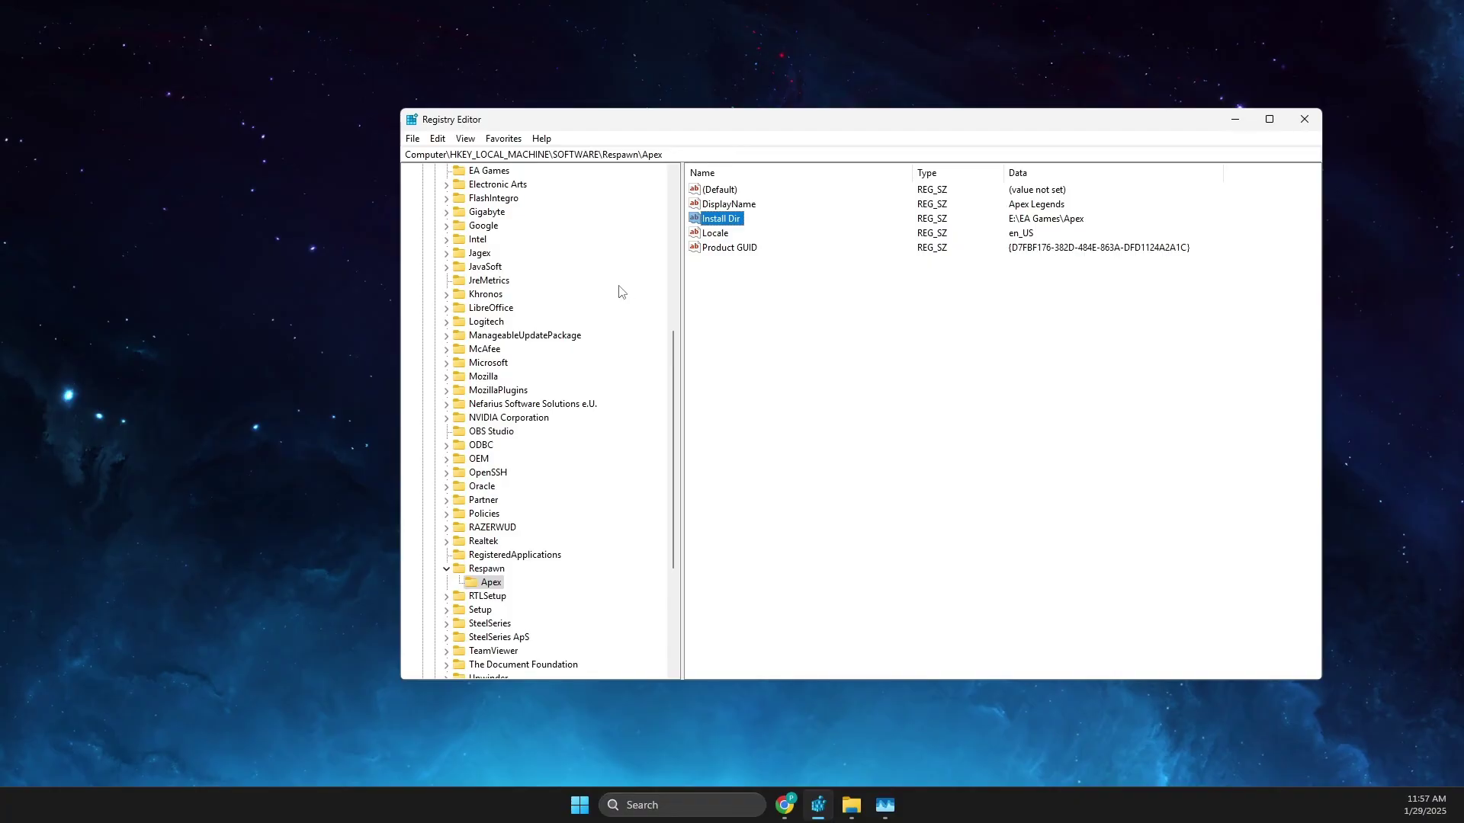
{"action": "left_click", "coordinate": [1304, 121]}
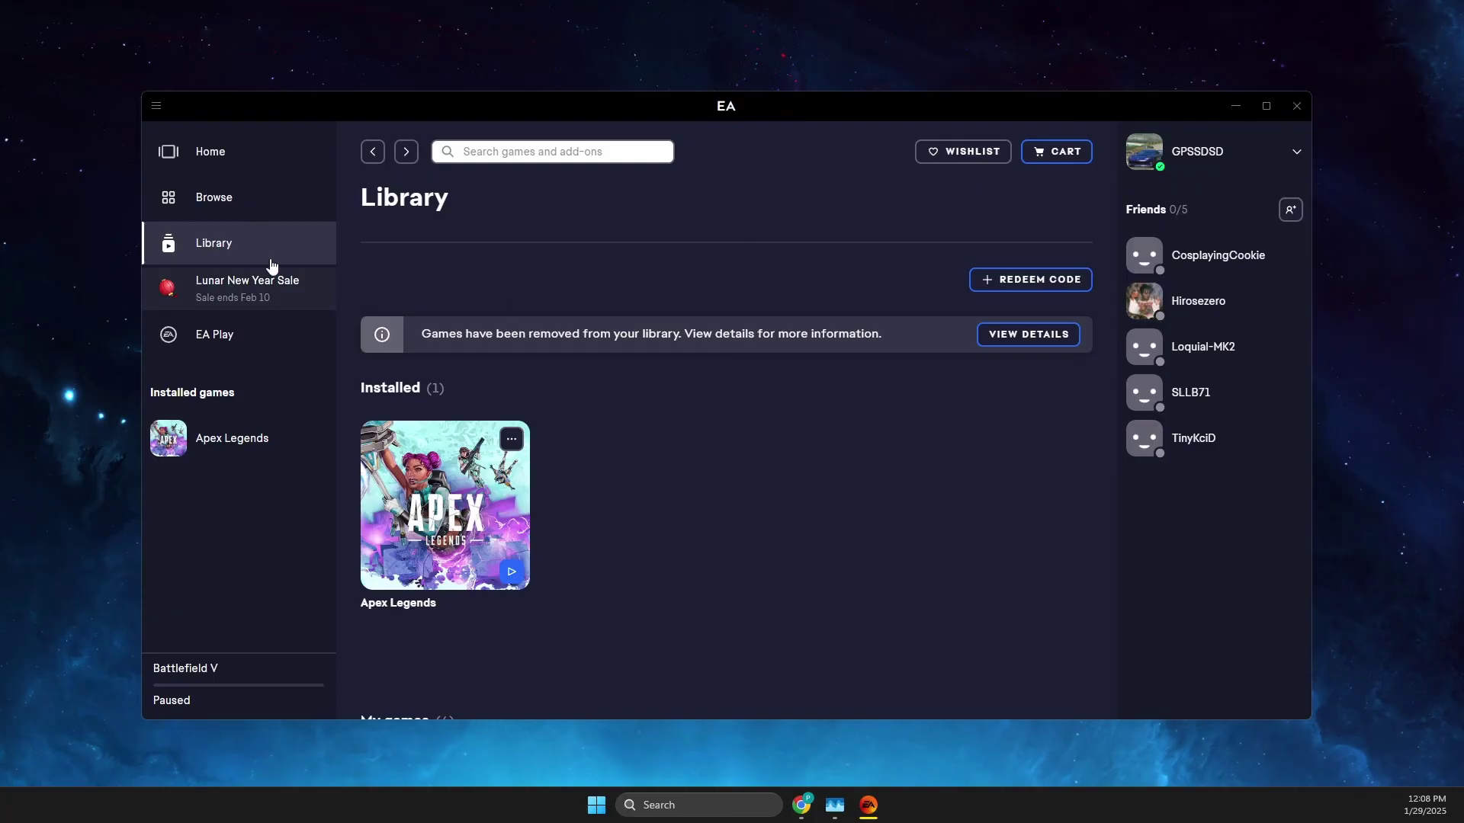
{"action": "left_click", "coordinate": [263, 200]}
{"action": "left_click", "coordinate": [233, 245]}
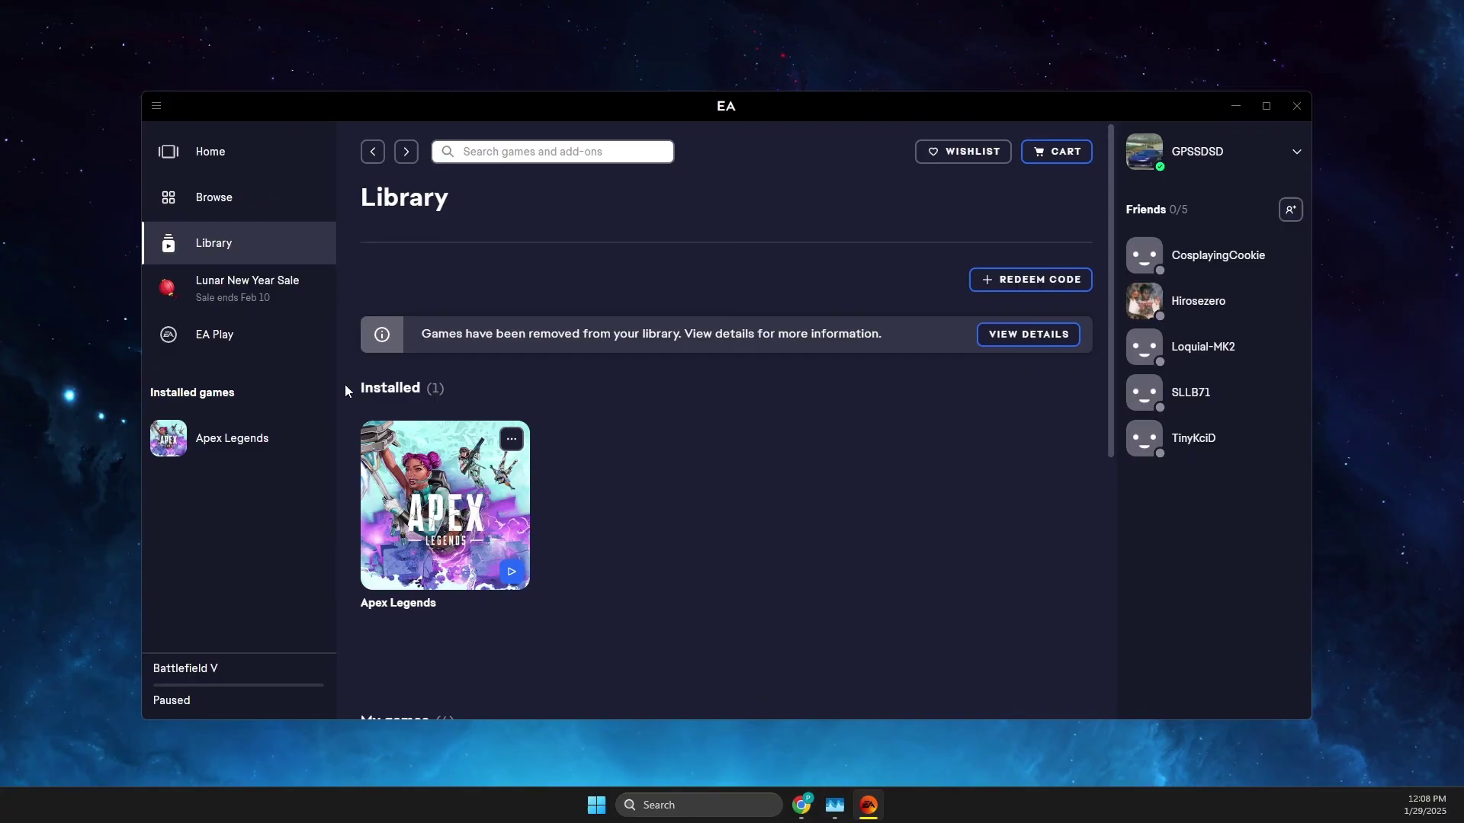
{"action": "left_click", "coordinate": [510, 434]}
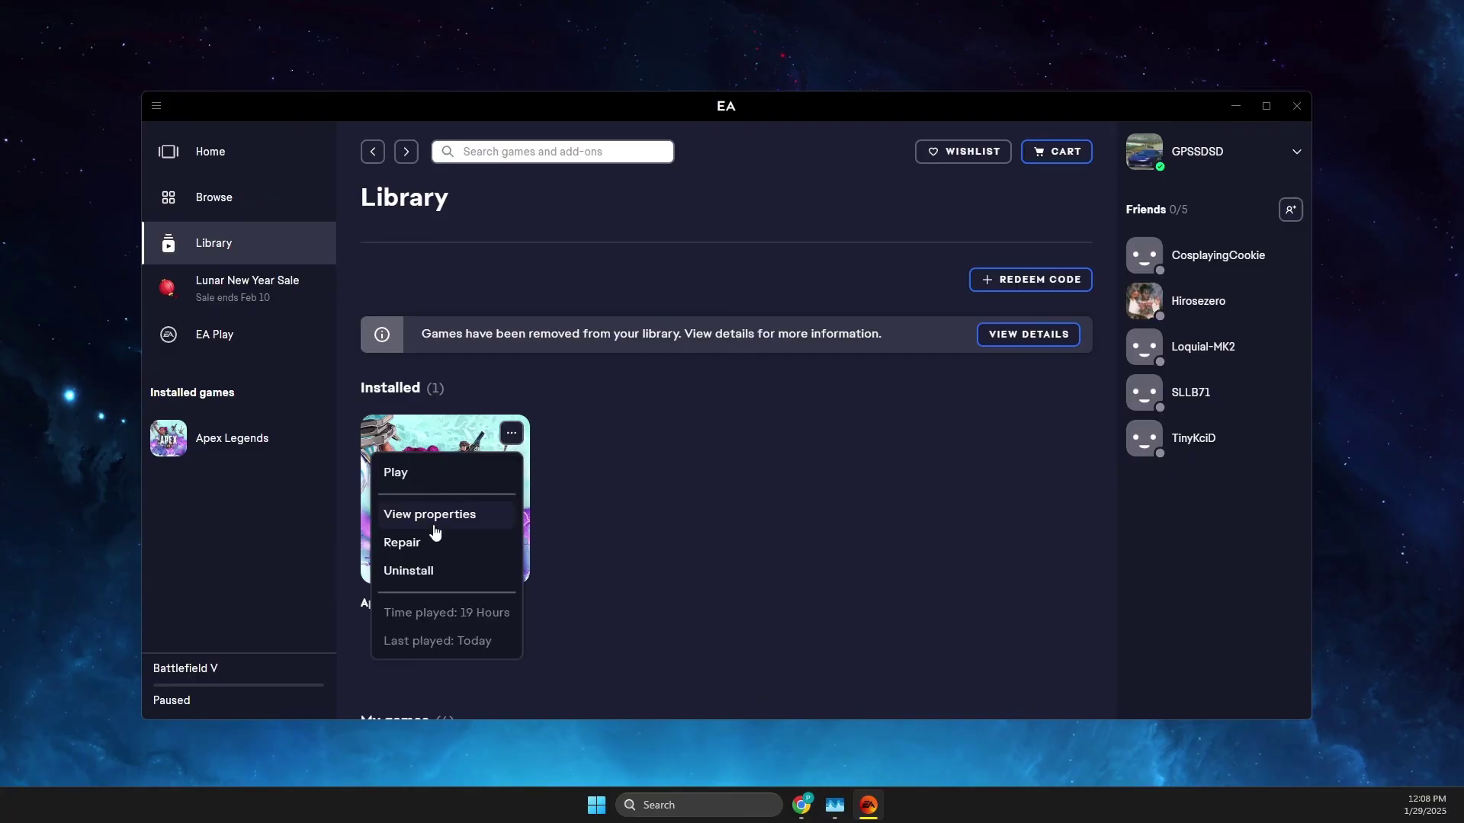
{"action": "left_click", "coordinate": [431, 522]}
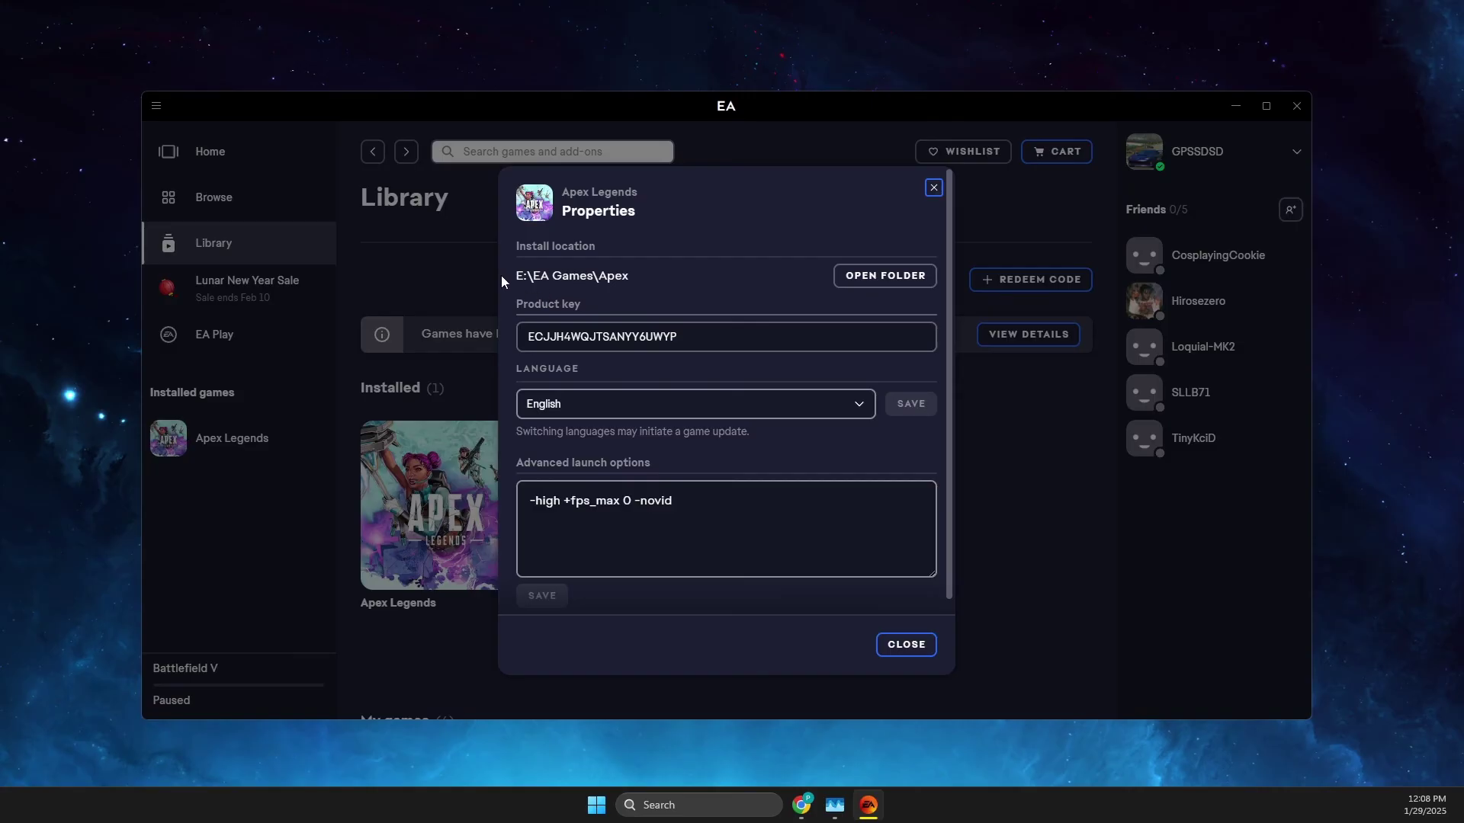
{"action": "left_click", "coordinate": [931, 195]}
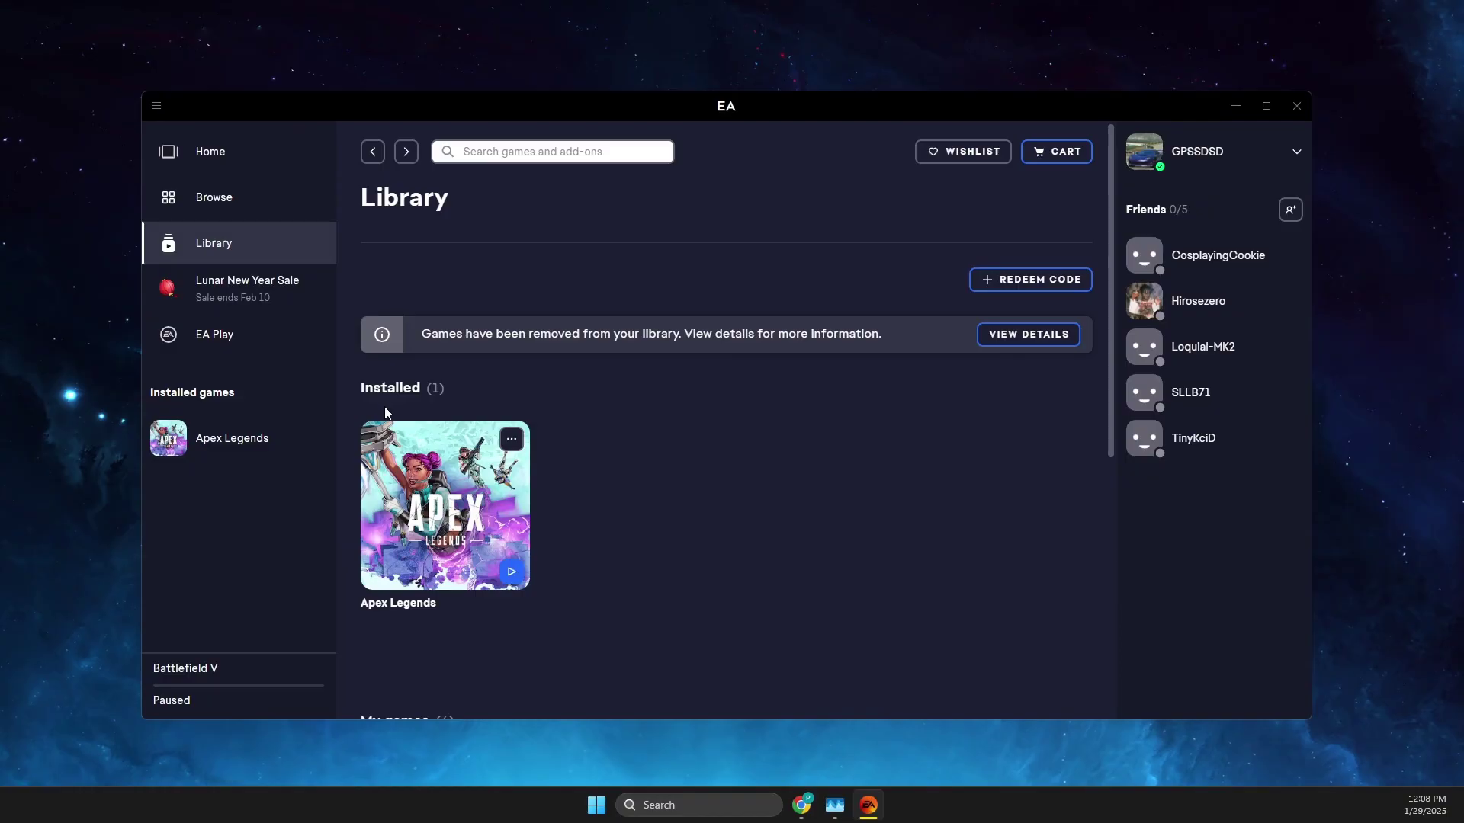
{"action": "left_click", "coordinate": [511, 433]}
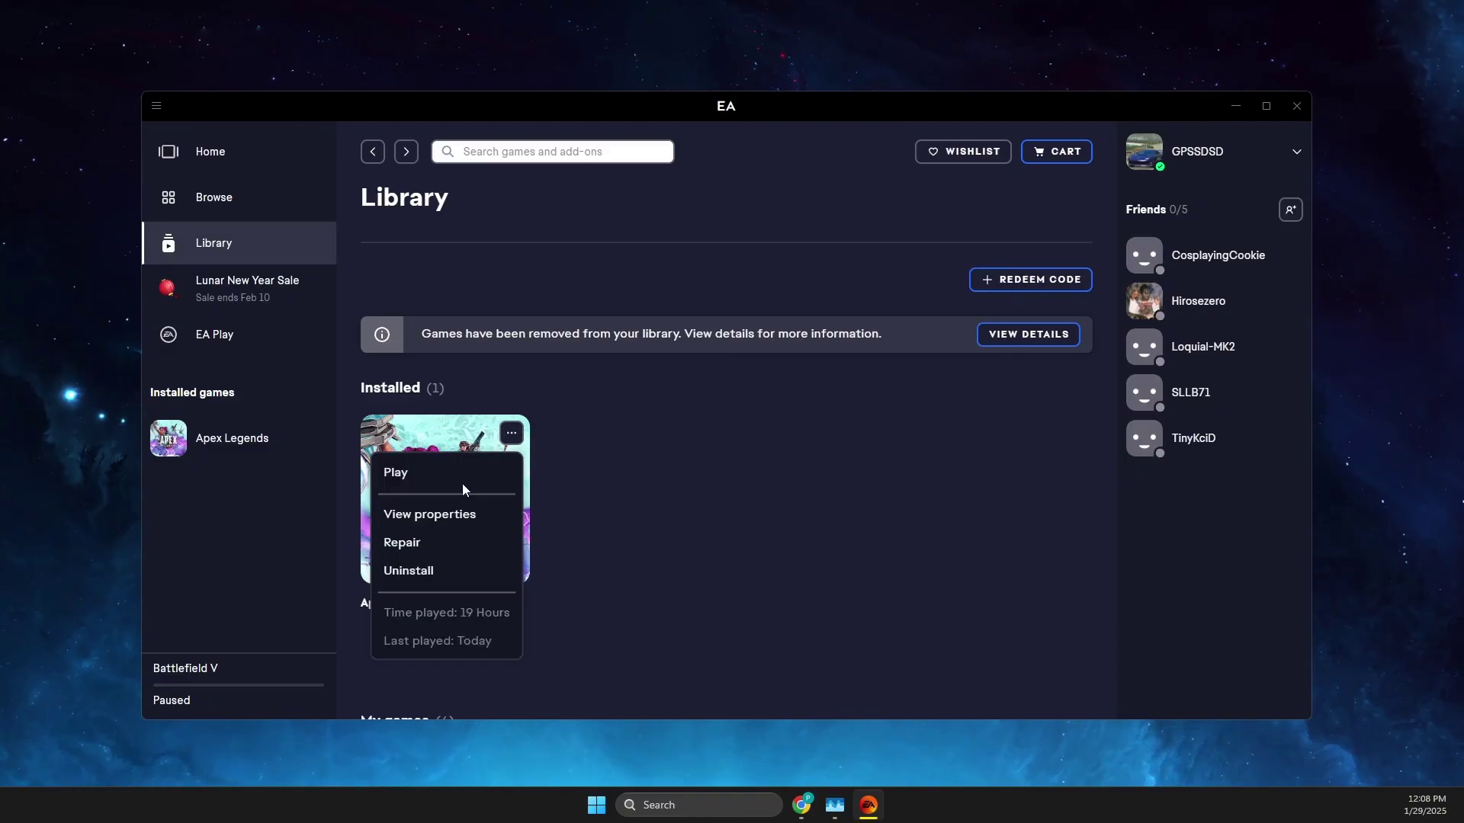
{"action": "left_click", "coordinate": [419, 550]}
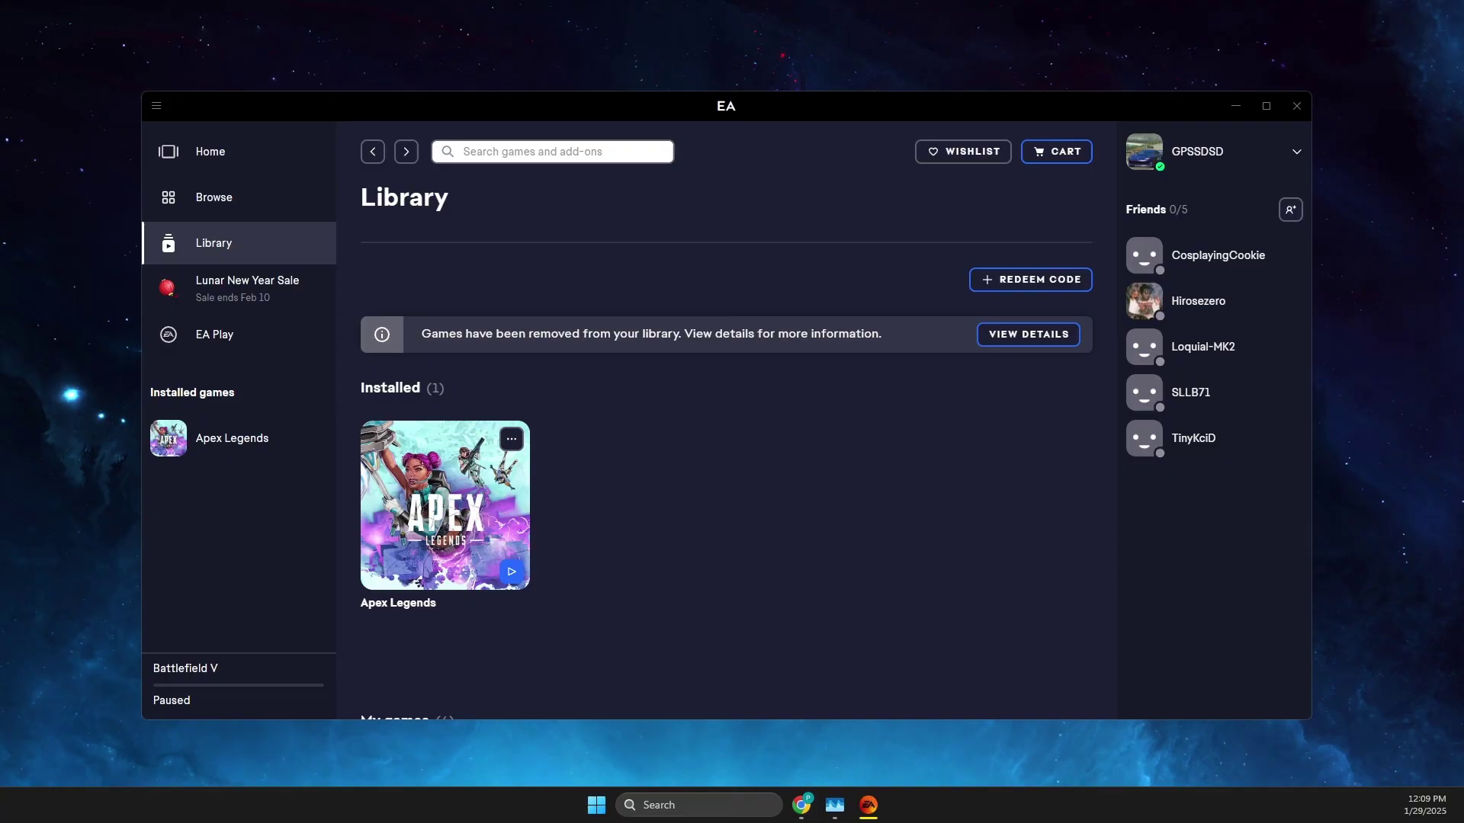
Step: Open File Explorer on C: and search Program Files (x86) for the EA folder
{"action": "key", "text": "super+e"}
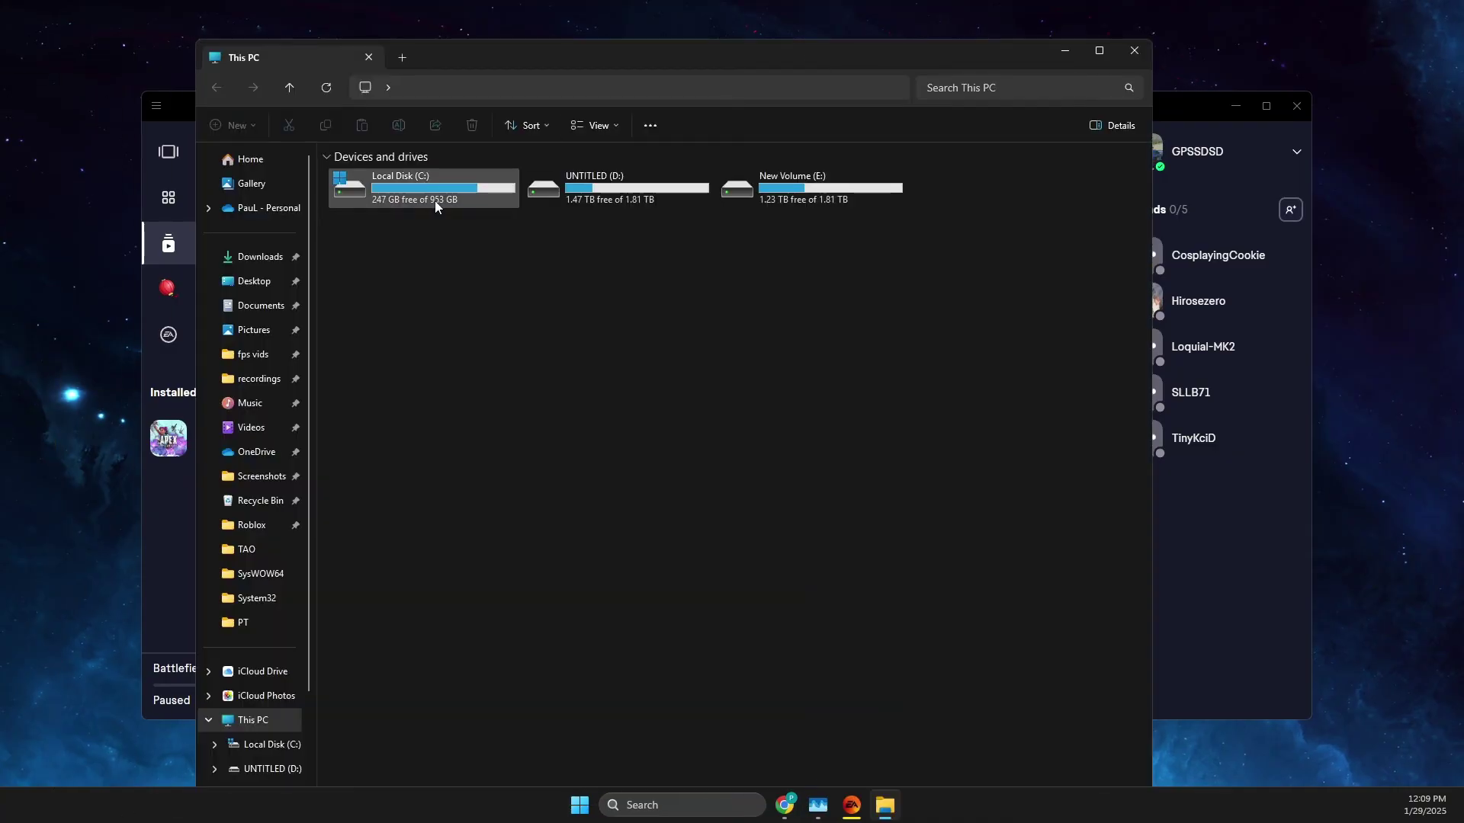
{"action": "double_click", "coordinate": [428, 192]}
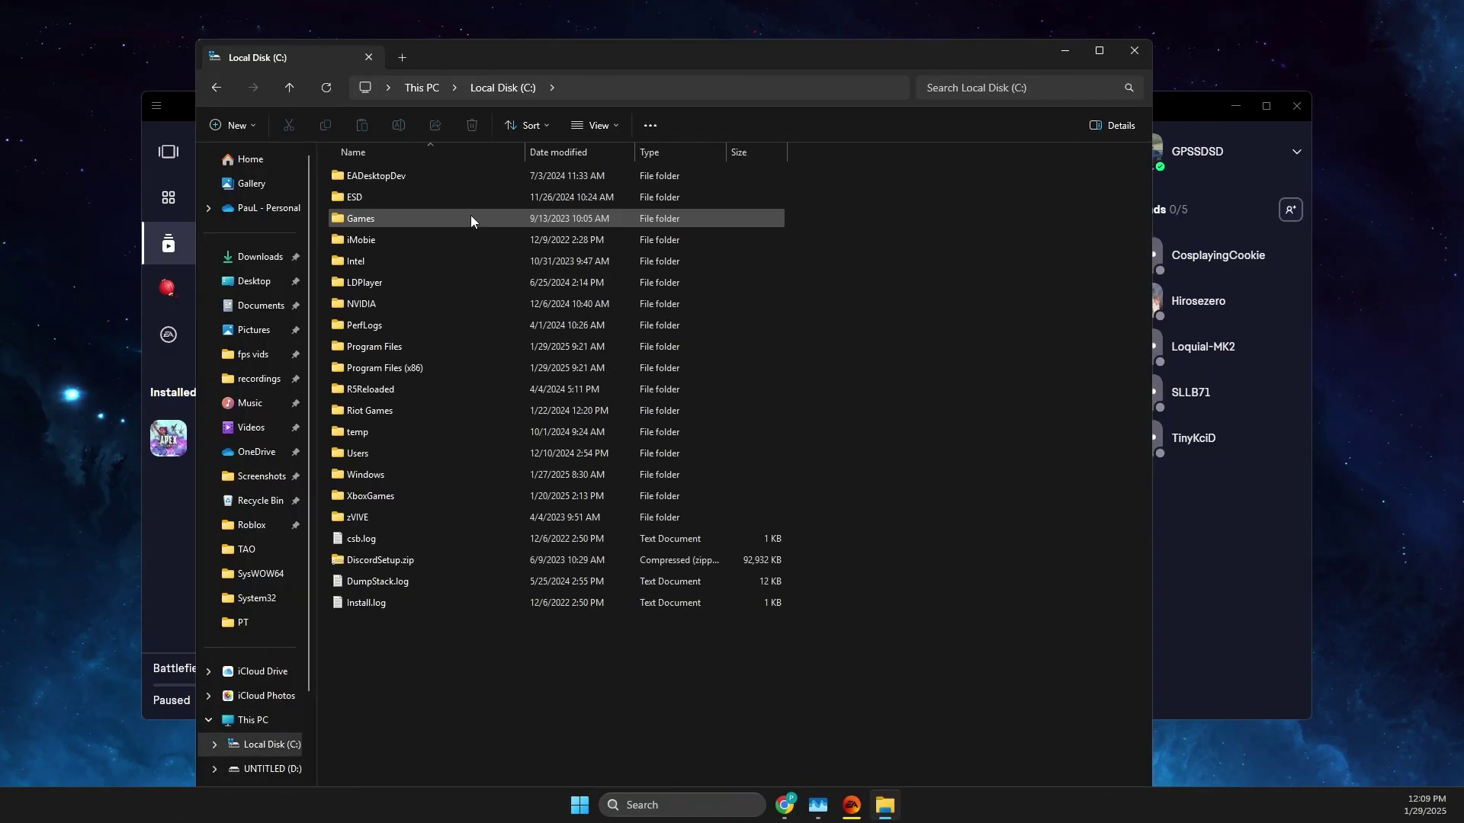
{"action": "double_click", "coordinate": [409, 370]}
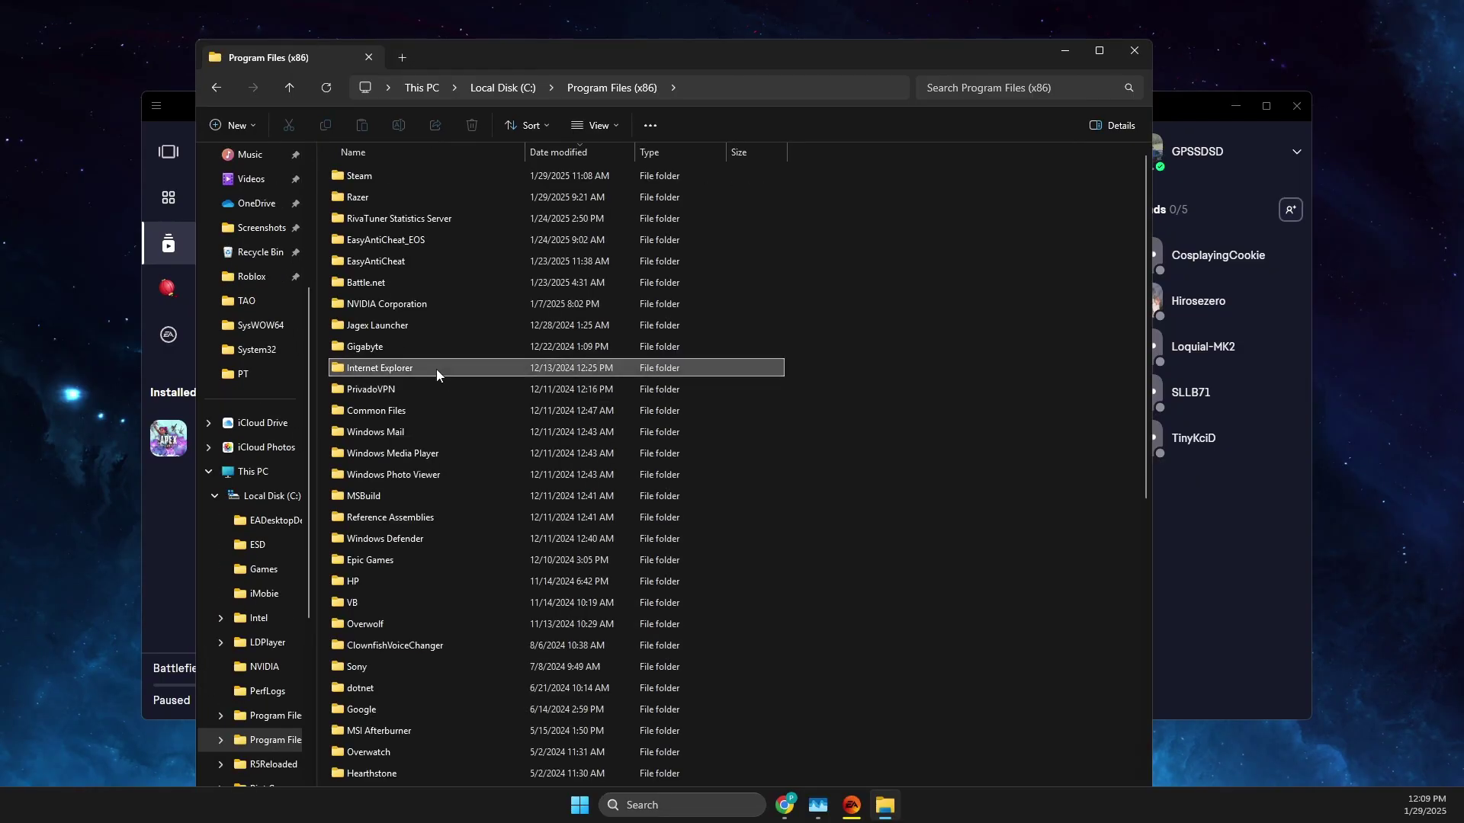
{"action": "scroll", "coordinate": [433, 367], "scroll_direction": "down", "scroll_amount": 3}
{"action": "key", "text": "e"}
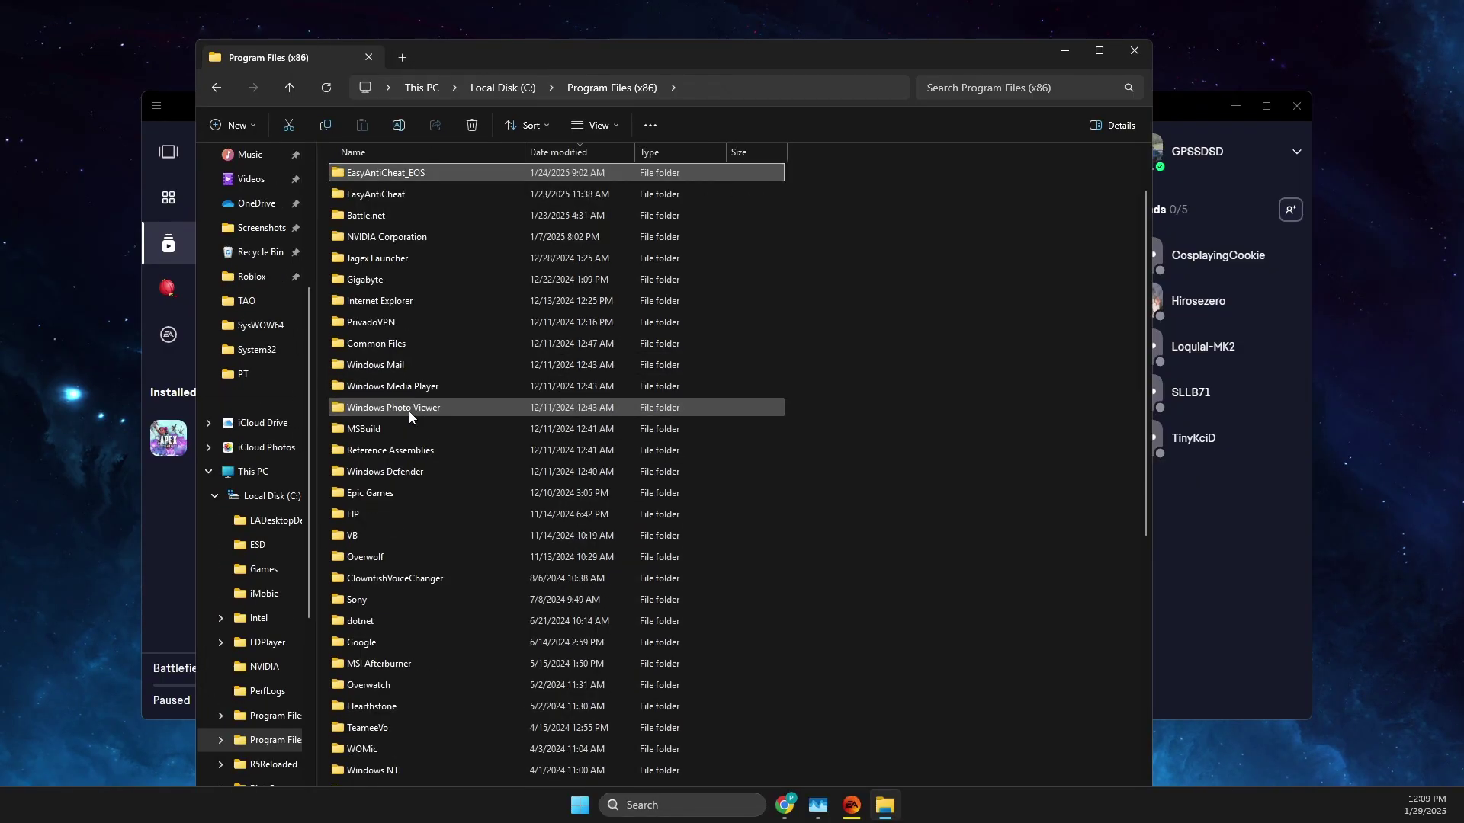
{"action": "key", "text": "e"}
{"action": "key", "text": "e"}
{"action": "key", "text": "e"}
{"action": "key", "text": "e"}
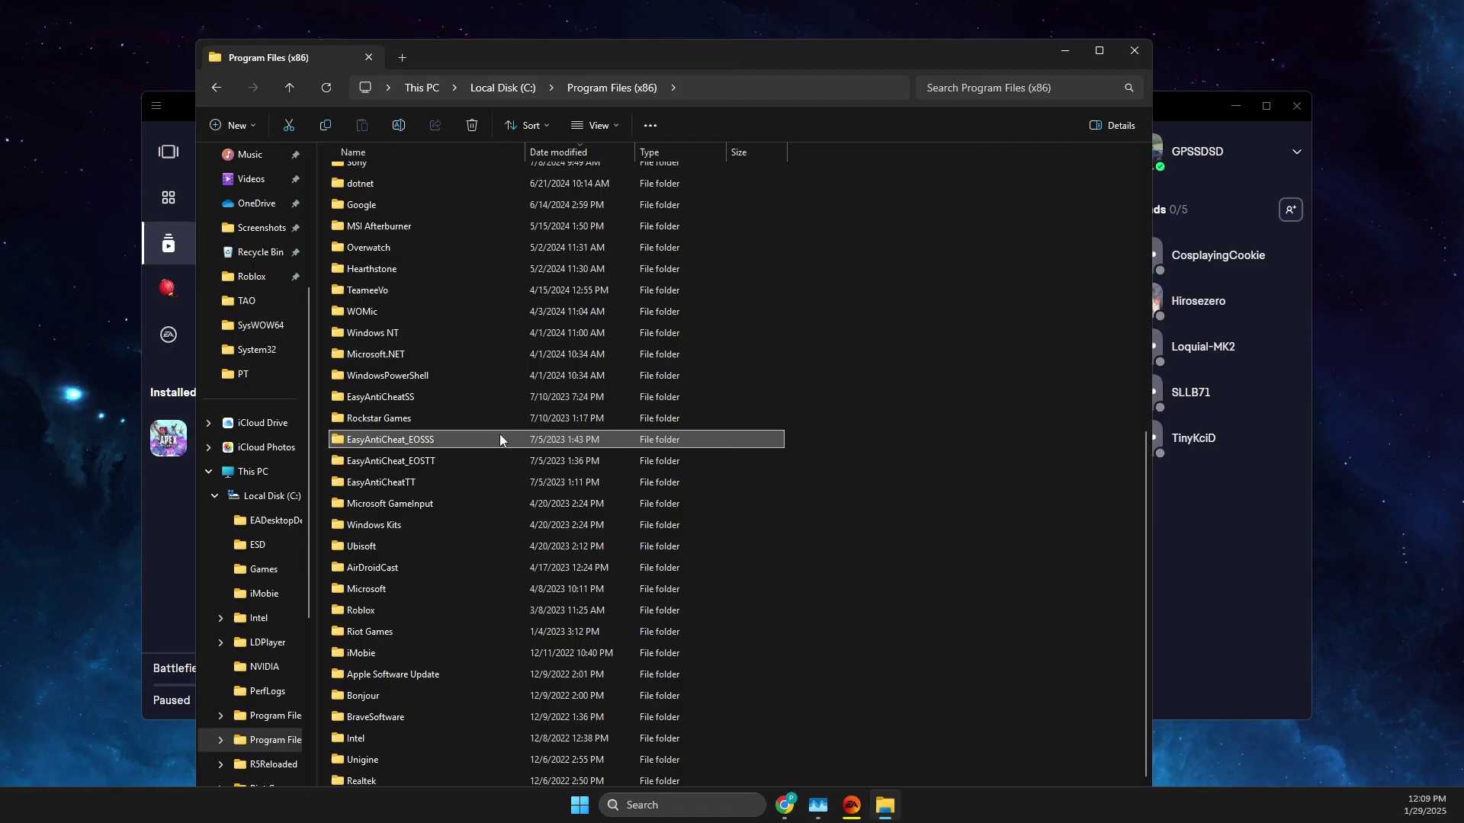
{"action": "key", "text": "e"}
{"action": "key", "text": "e"}
{"action": "key", "text": "e"}
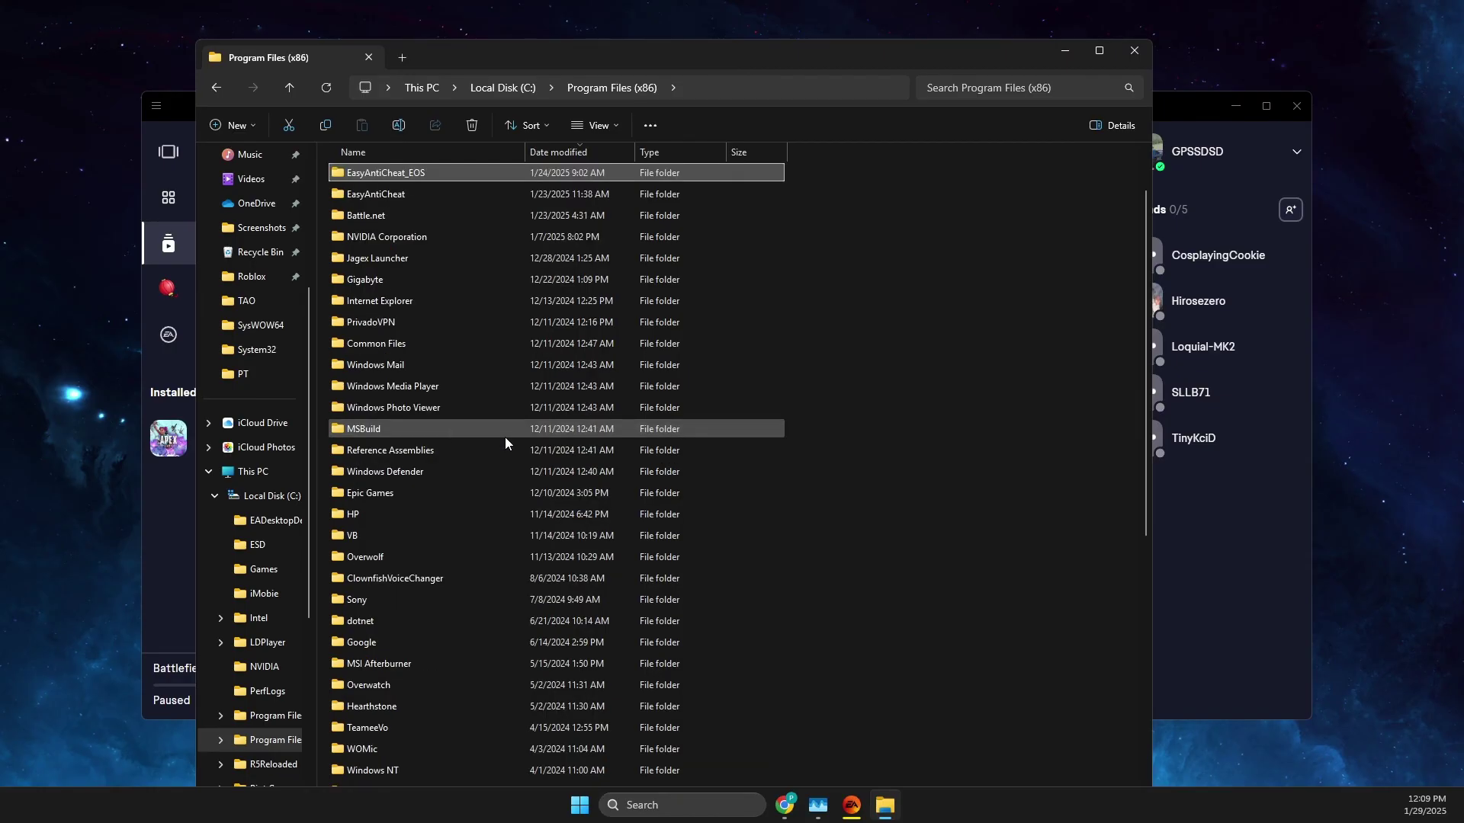
Step: Delete the old Apex folder from C:\Program Files\EA Games
{"action": "left_click", "coordinate": [212, 77]}
{"action": "double_click", "coordinate": [450, 343]}
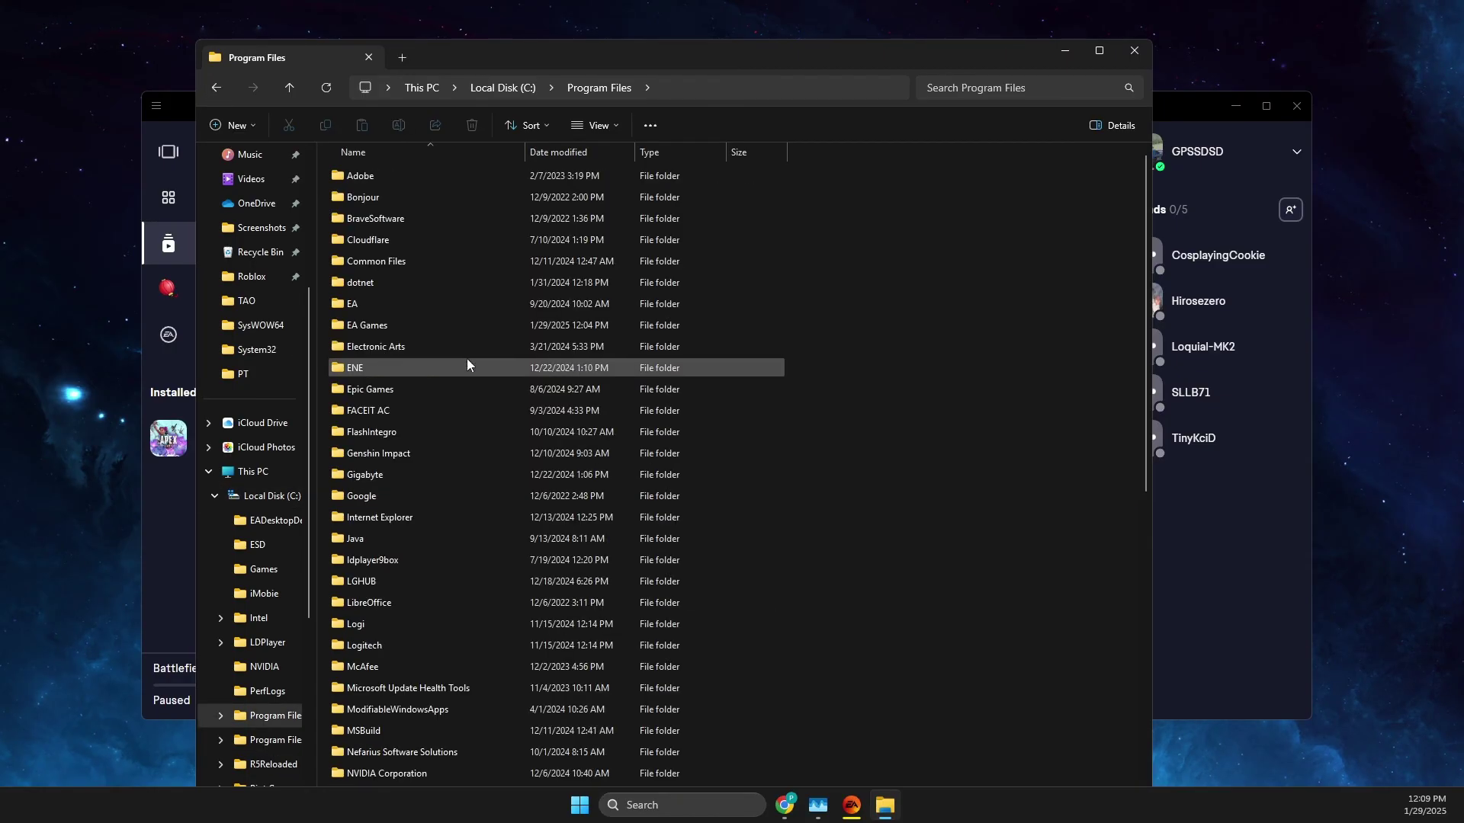
{"action": "double_click", "coordinate": [400, 332]}
{"action": "right_click", "coordinate": [368, 177]}
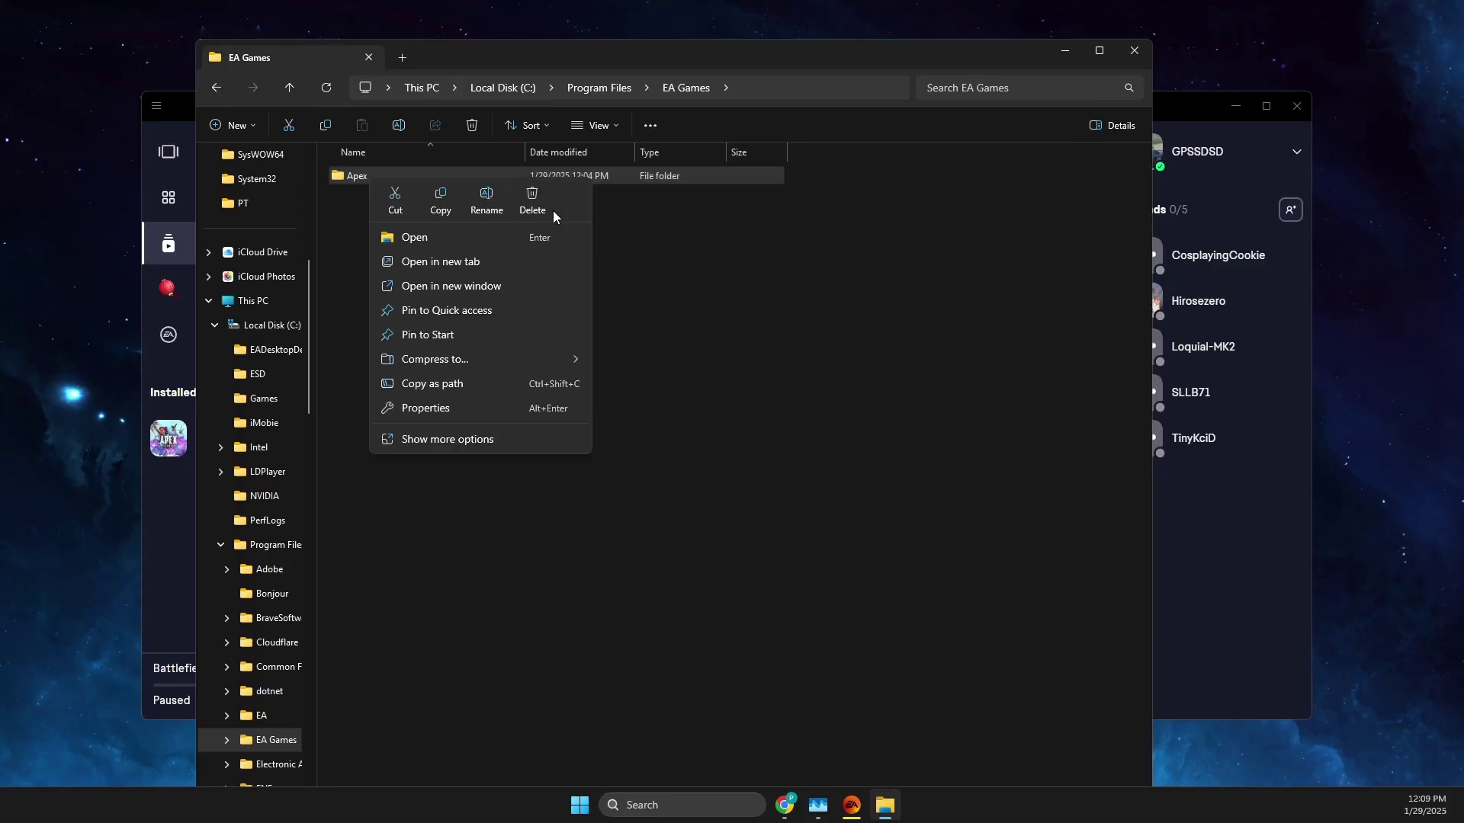
{"action": "left_click", "coordinate": [532, 198]}
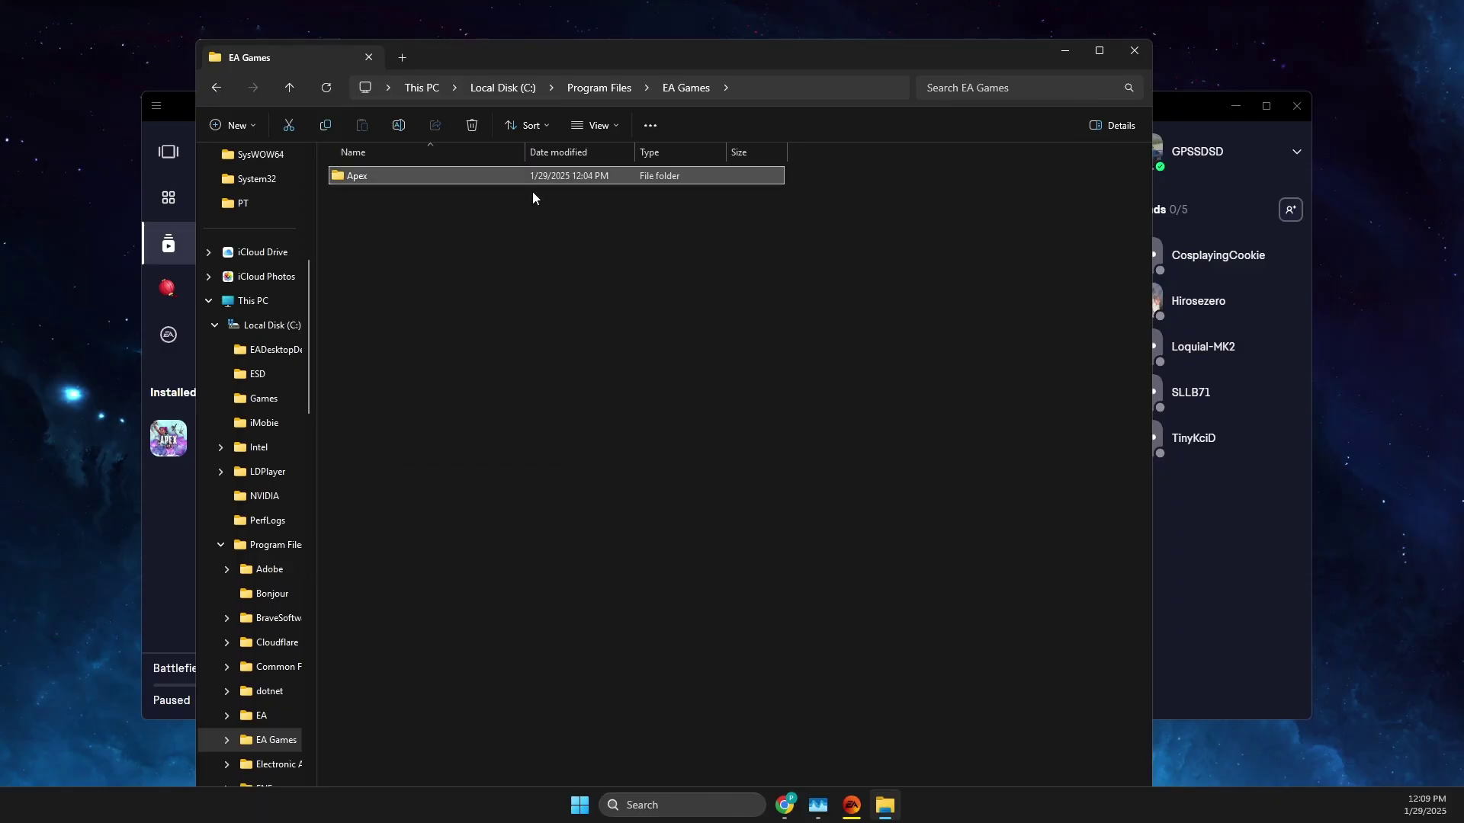
Step: Close File Explorer and launch Apex Legends from the EA app's Installed games list
{"action": "left_click", "coordinate": [1135, 51]}
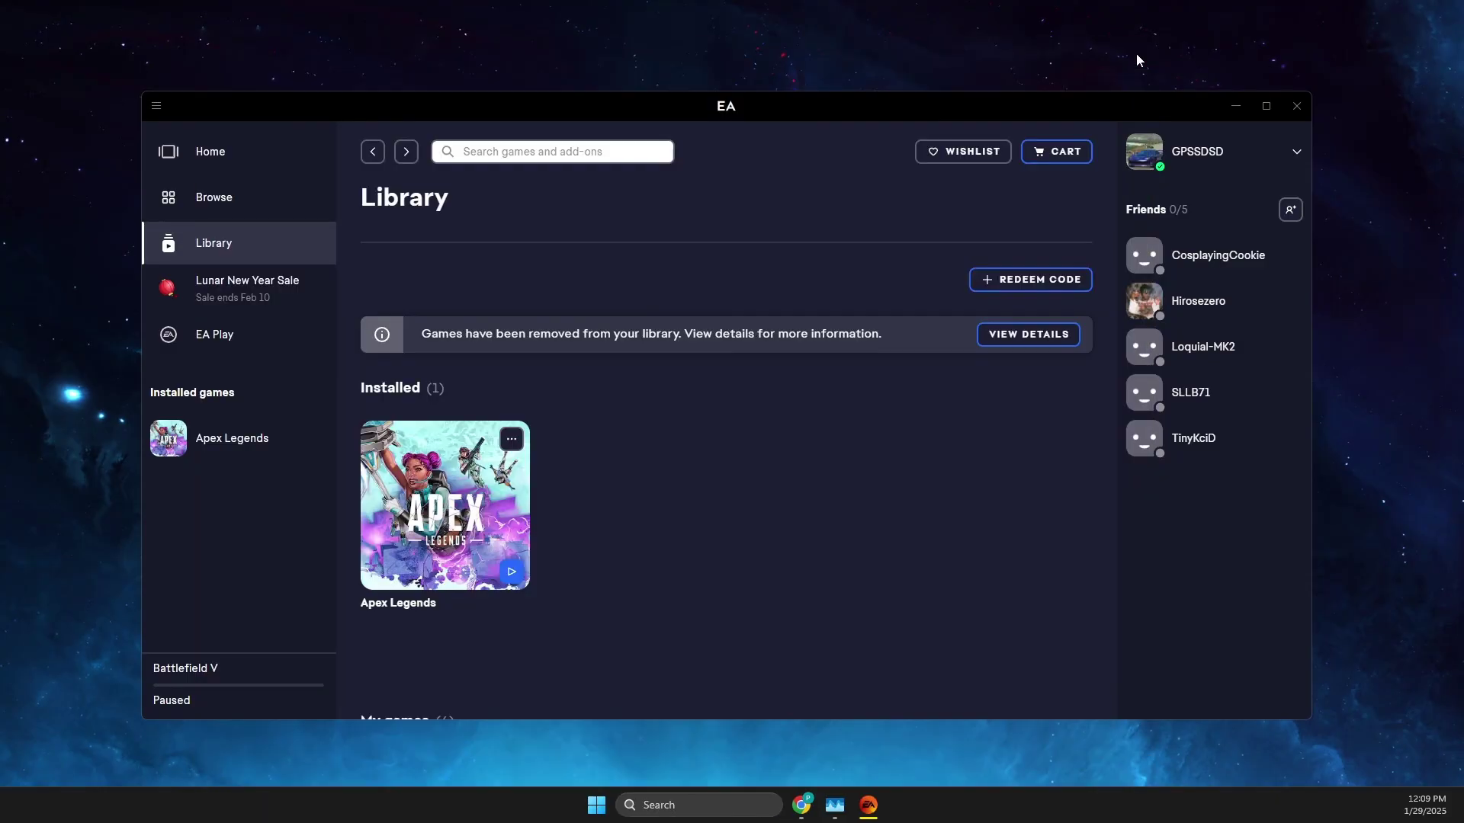
{"action": "left_click", "coordinate": [312, 441]}
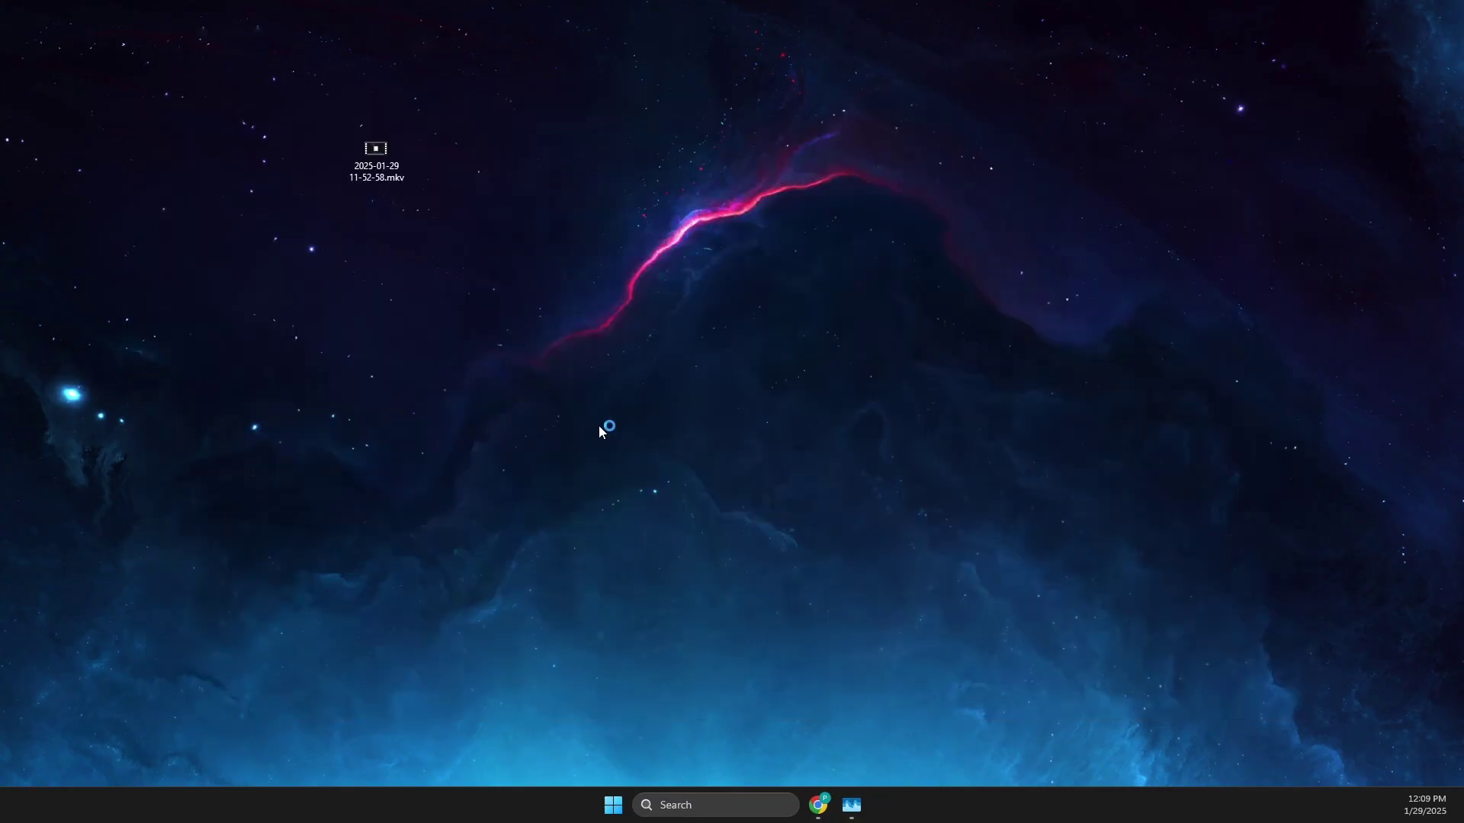